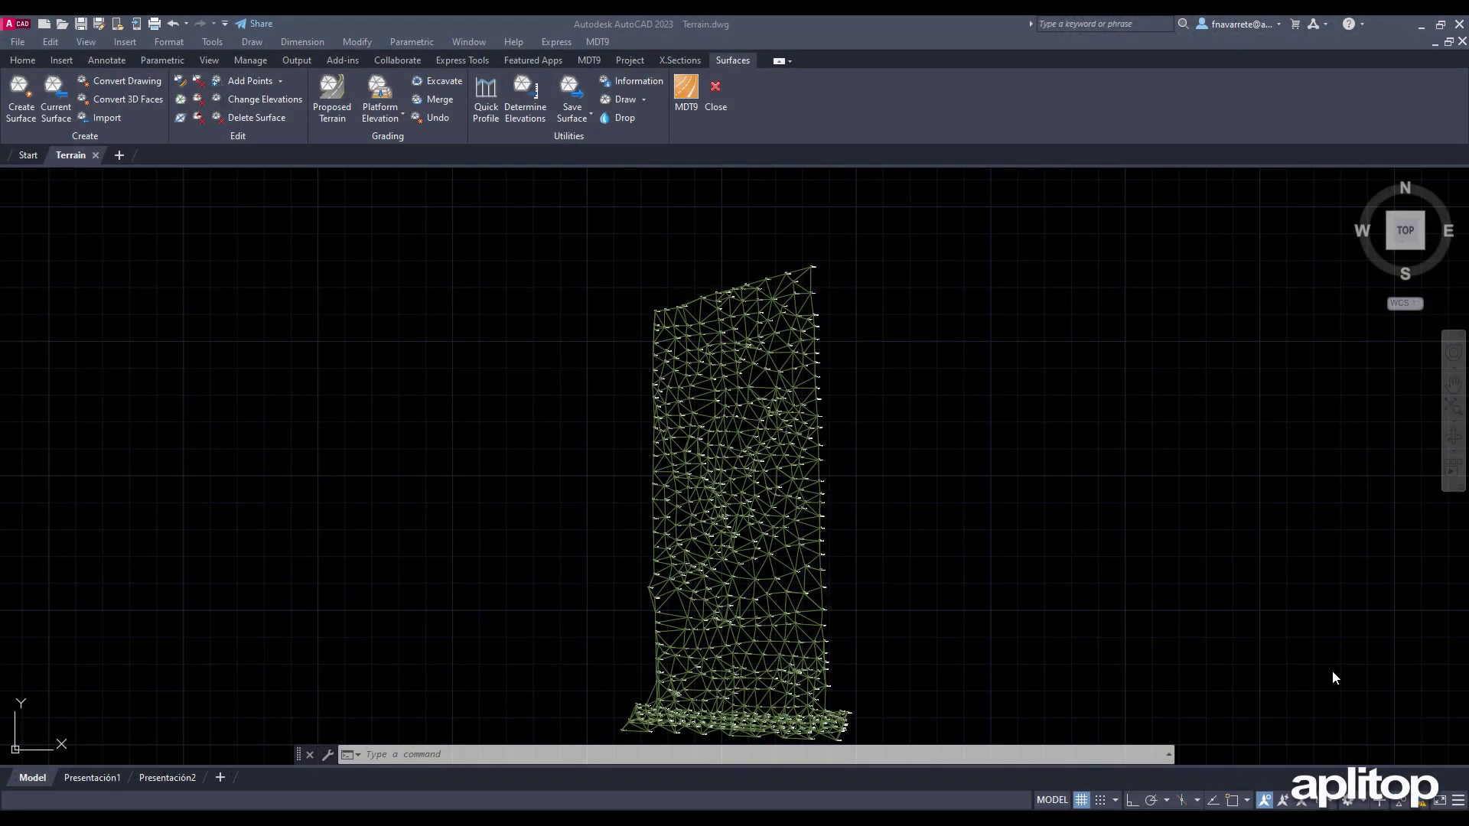
Insert the Platform1.dwg drawing from the Tutorial09 folder as a block at insertion point 0,0
{"action": "left_click", "coordinate": [1018, 564]}
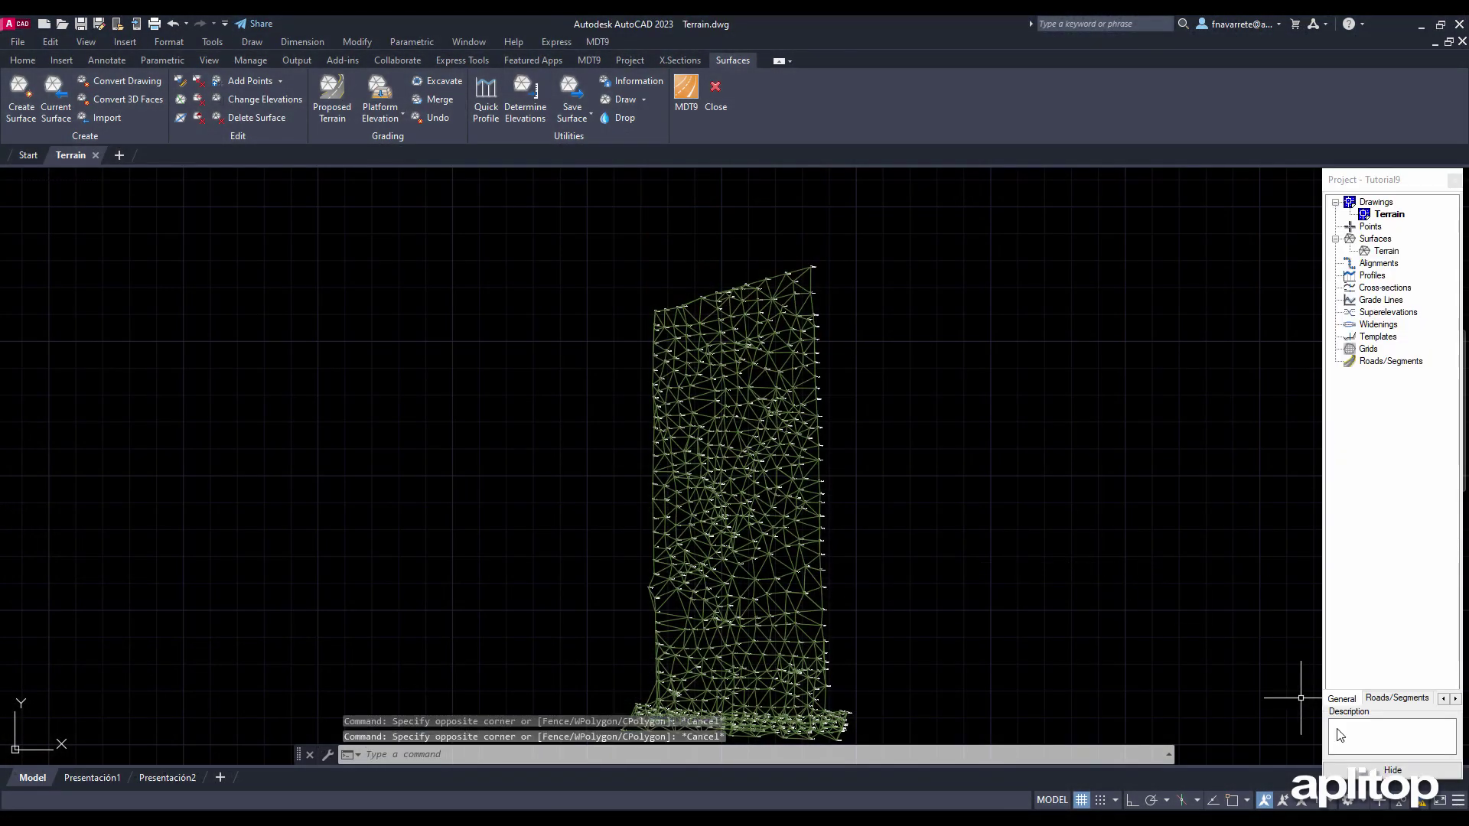
{"action": "left_click", "coordinate": [1393, 770]}
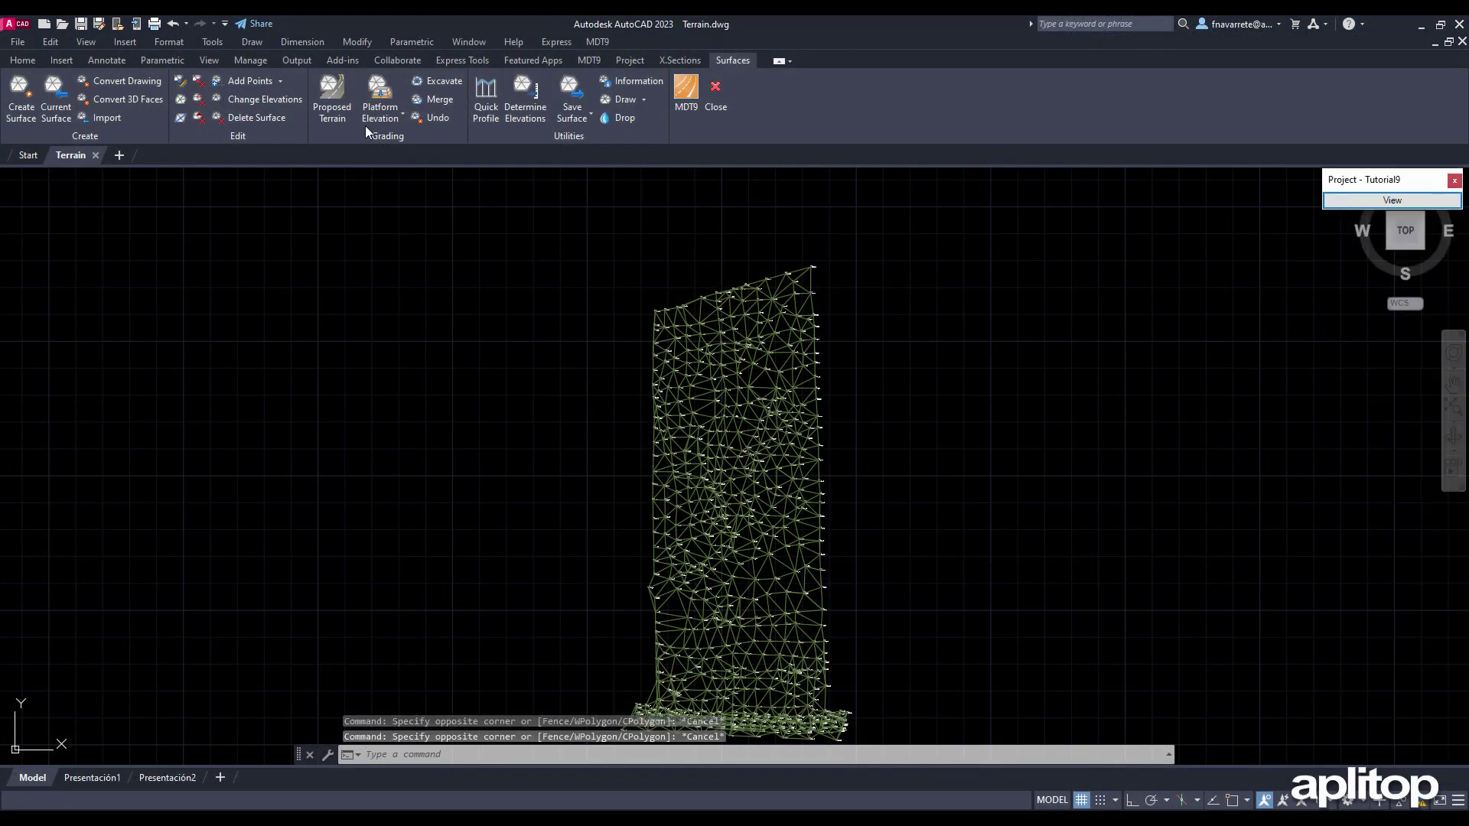
{"action": "left_click", "coordinate": [136, 39]}
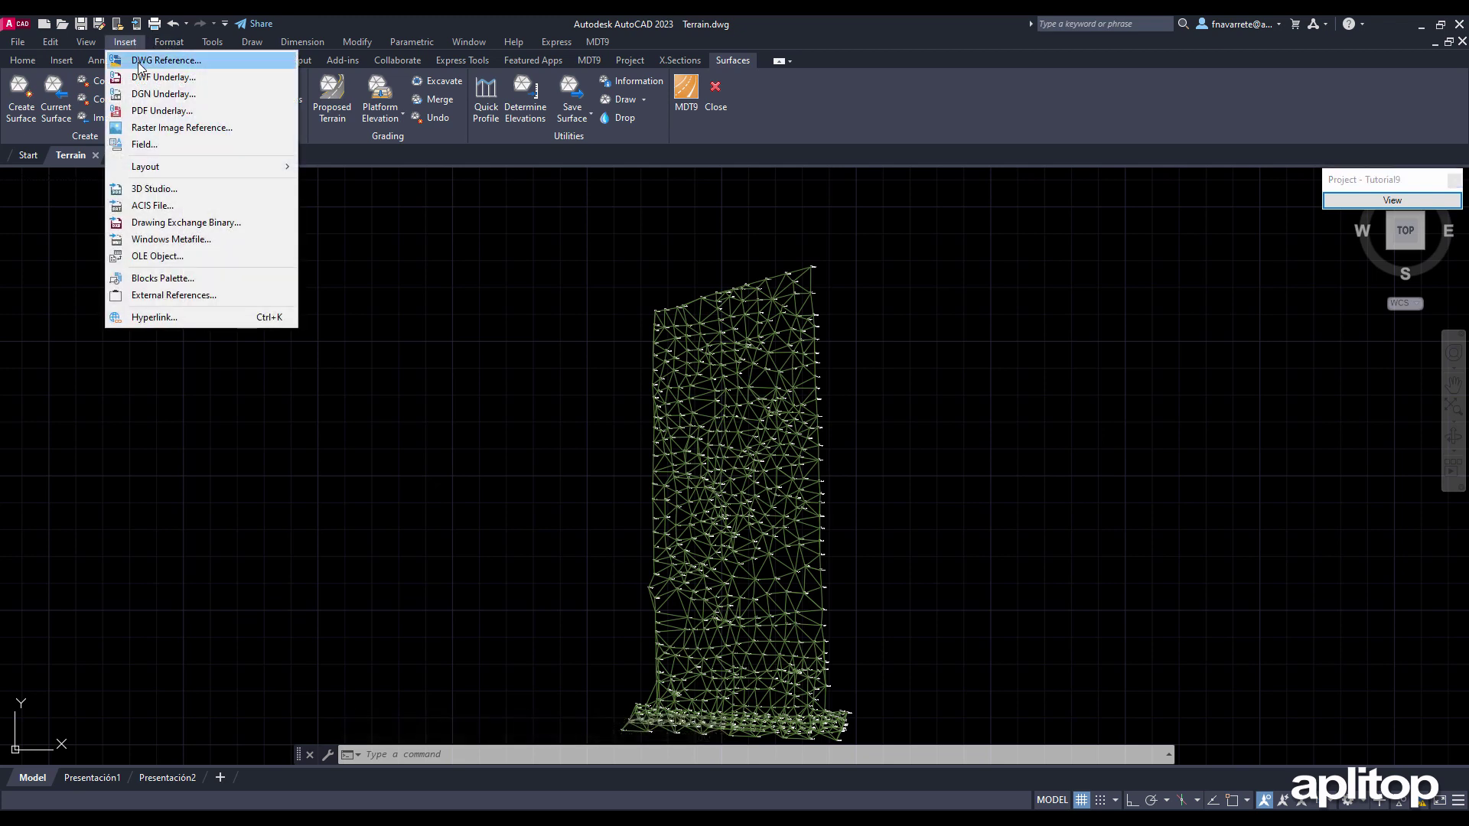
{"action": "left_click", "coordinate": [162, 277]}
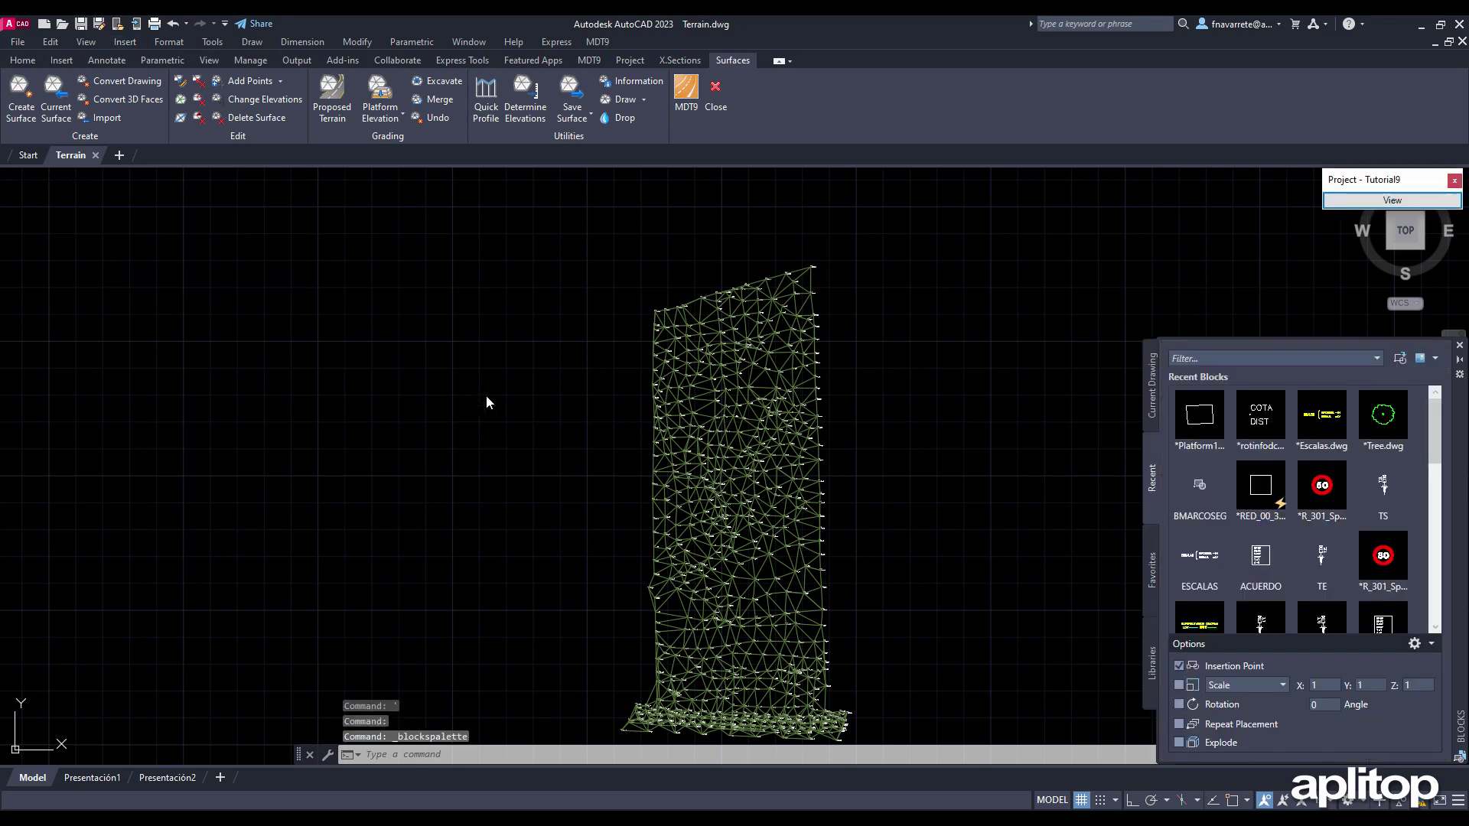
{"action": "left_click", "coordinate": [1401, 359]}
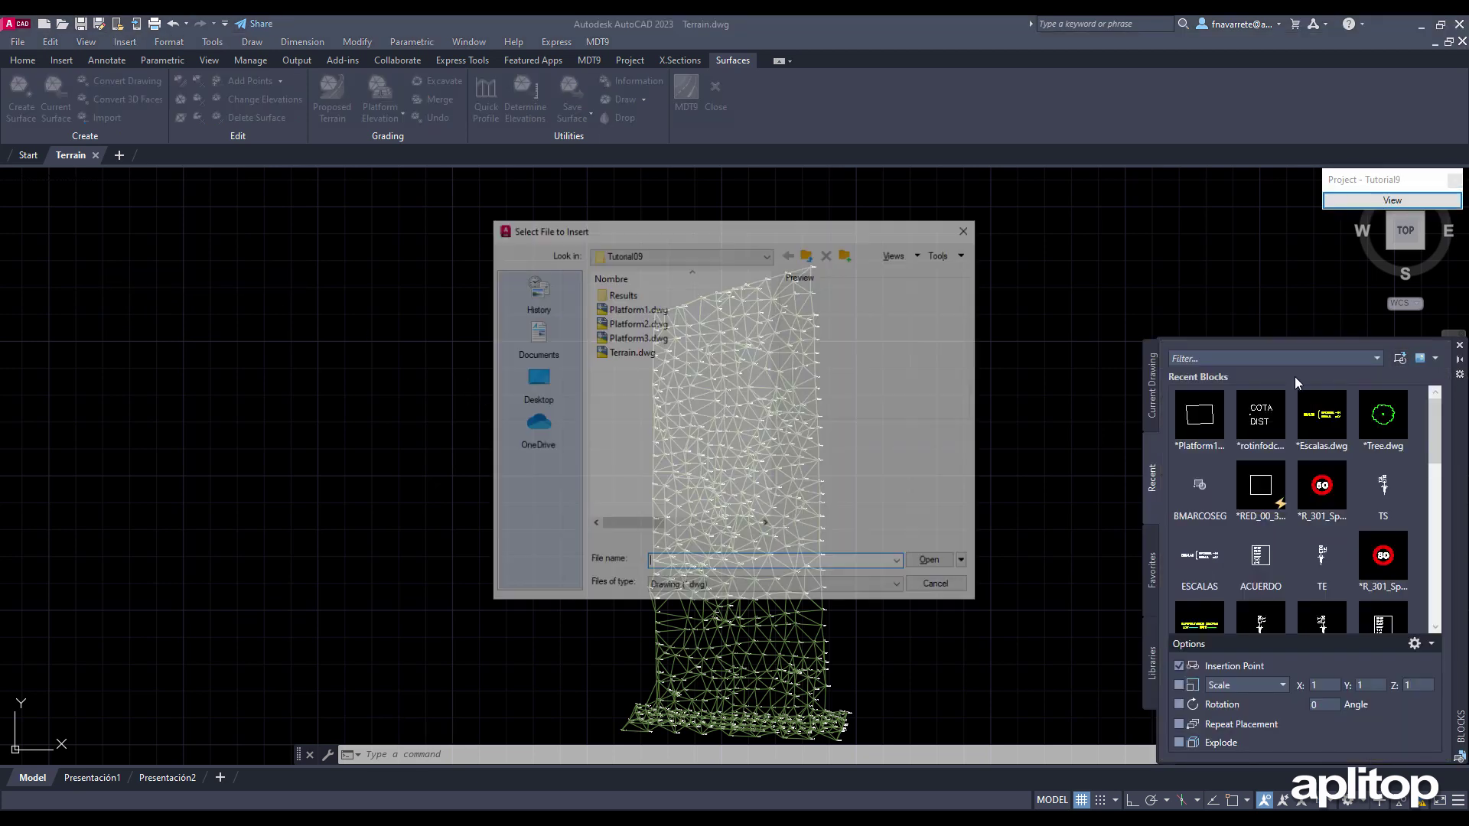
{"action": "left_click", "coordinate": [607, 309]}
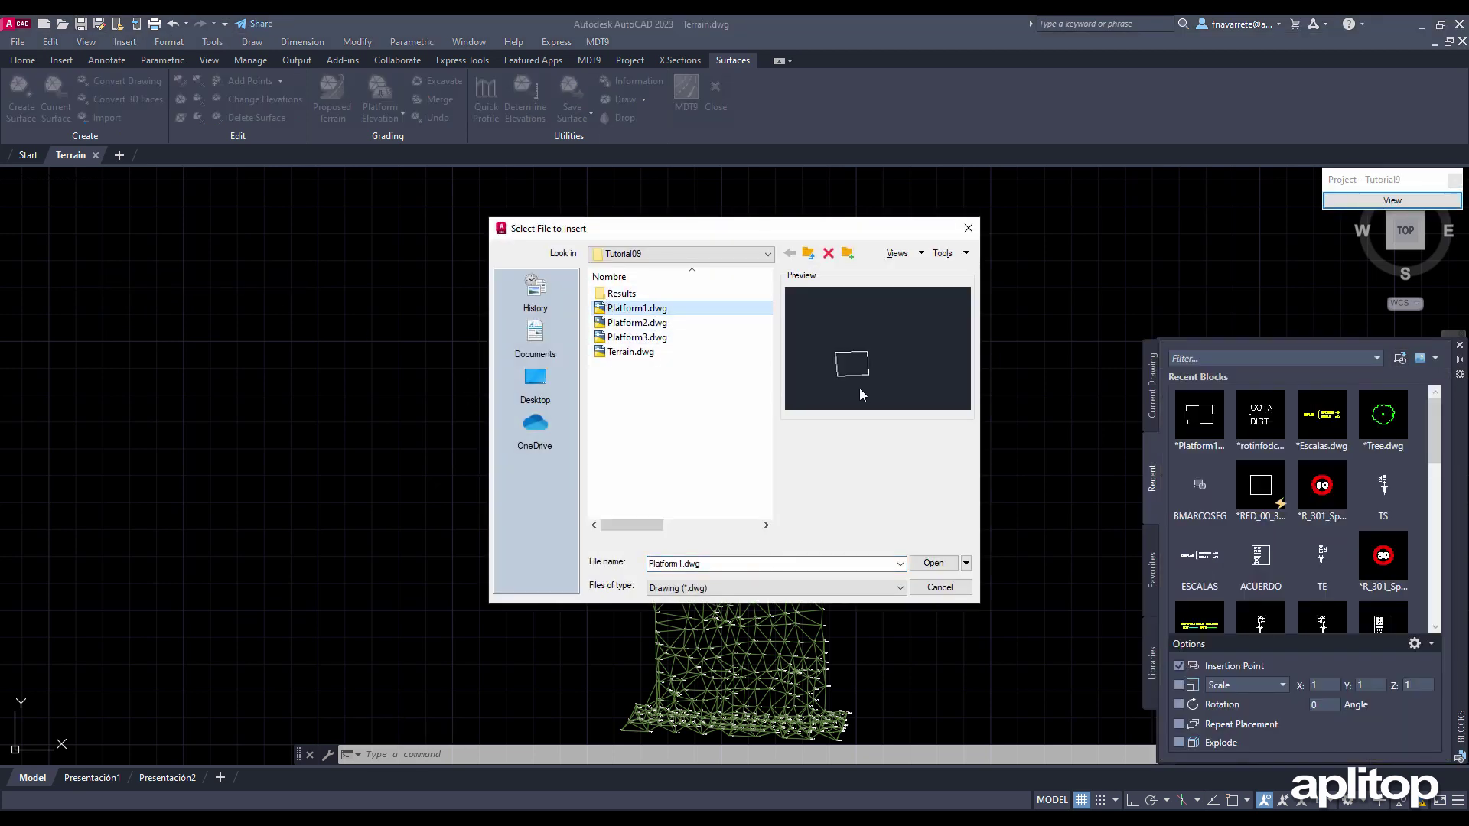
{"action": "left_click", "coordinate": [933, 564]}
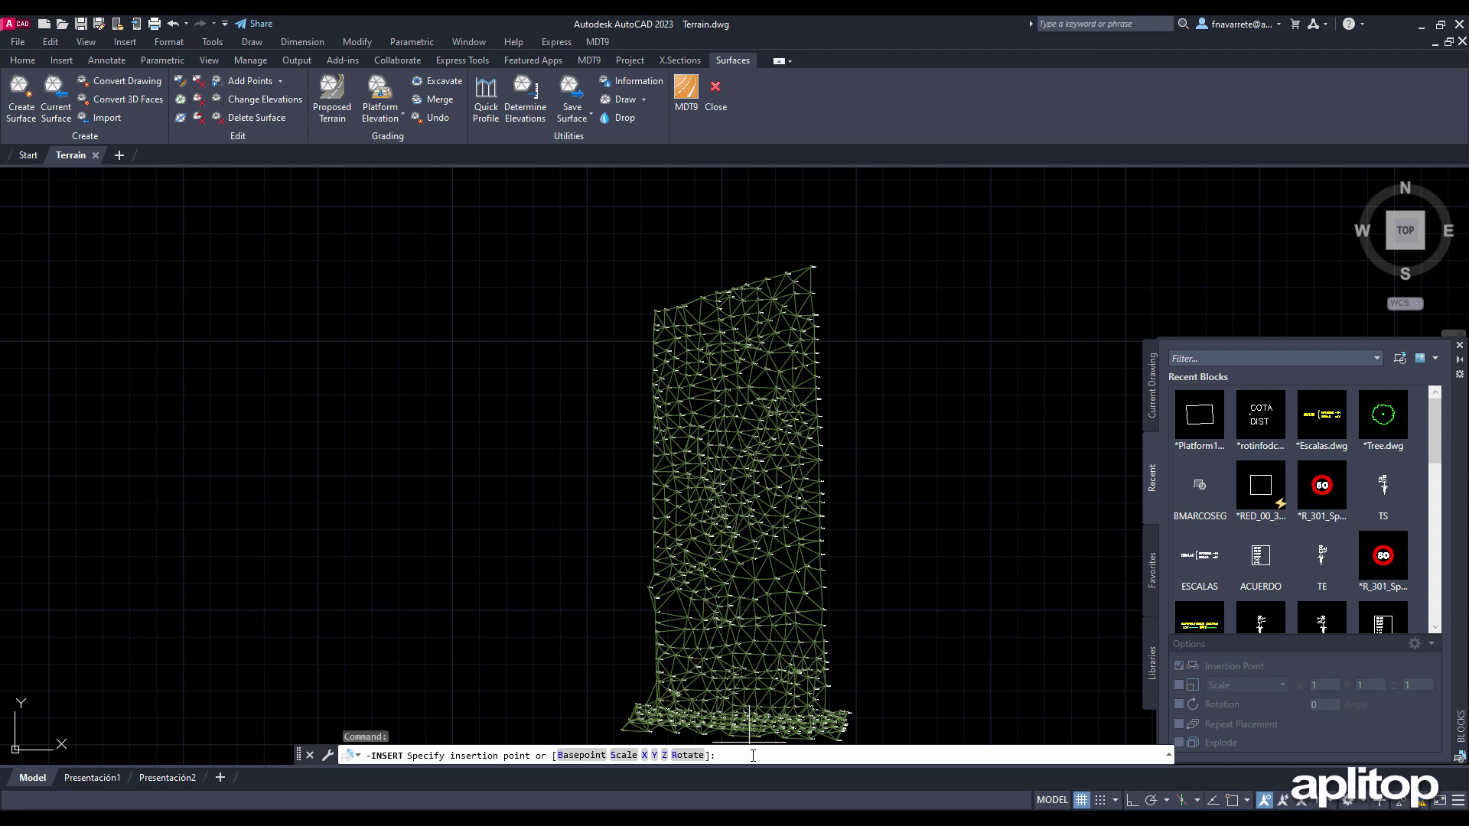
{"action": "type", "text": "0,0"}
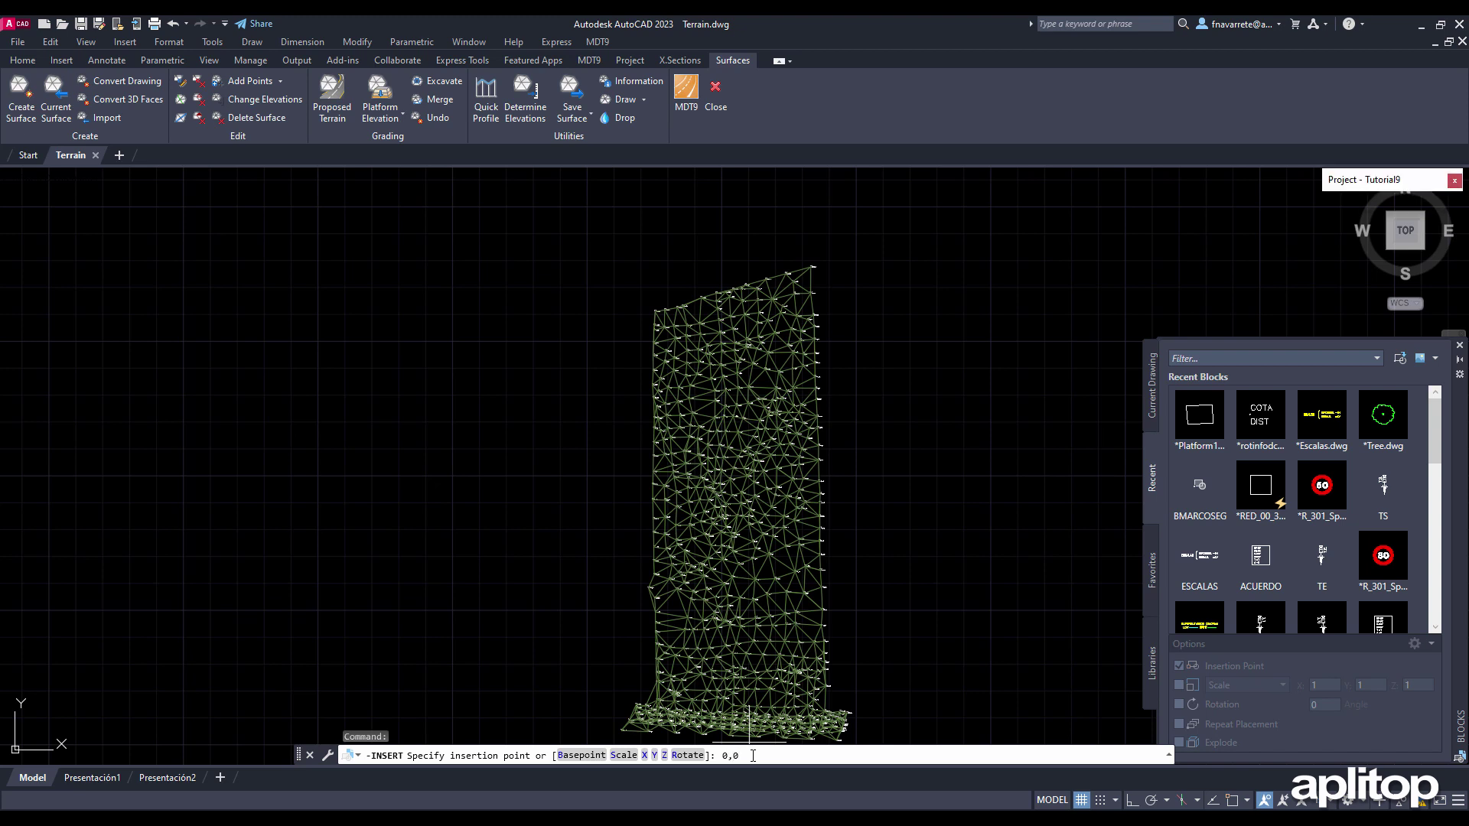
{"action": "key", "text": "Return"}
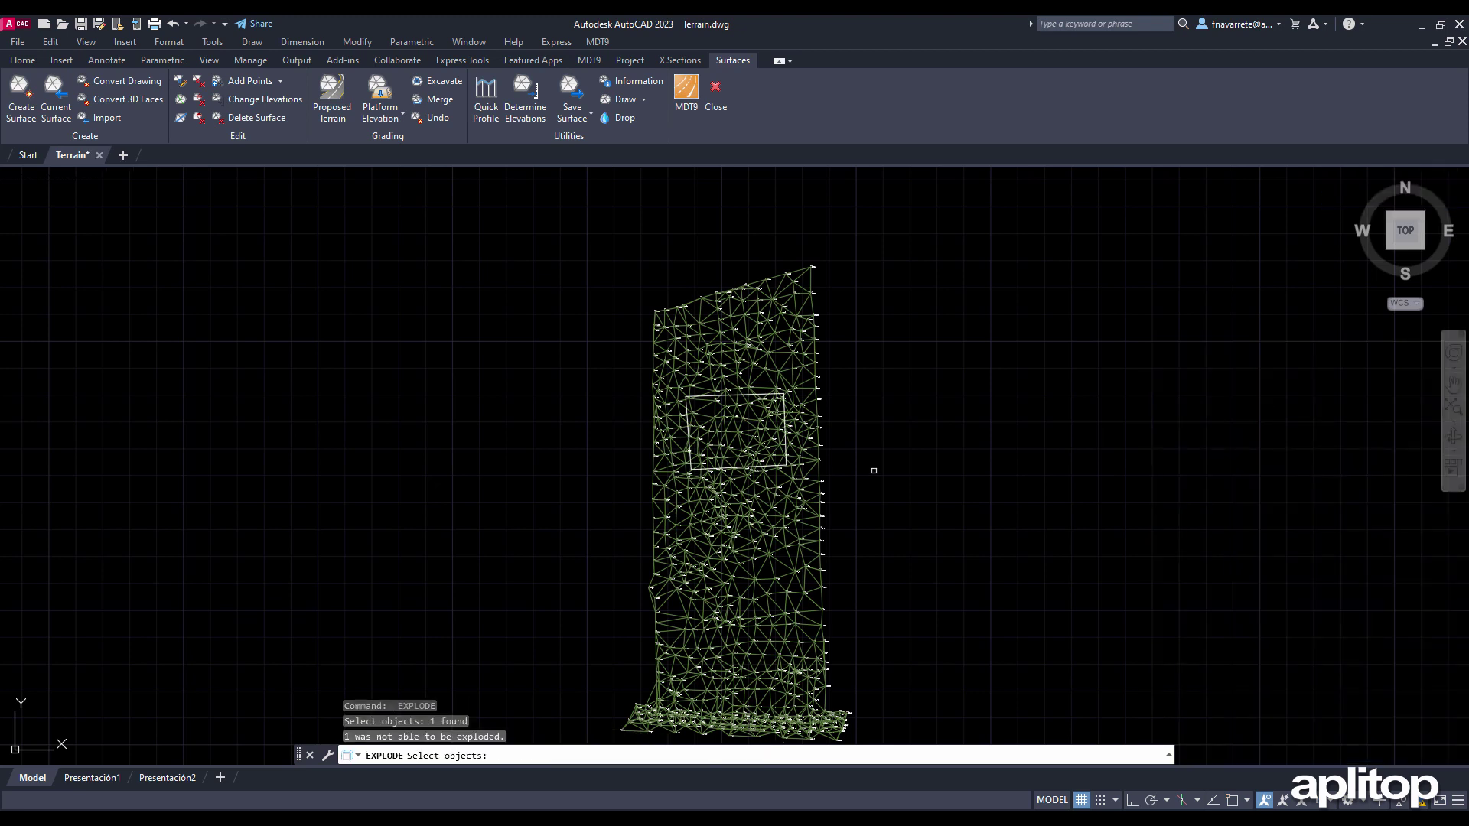
{"action": "key", "text": "Return"}
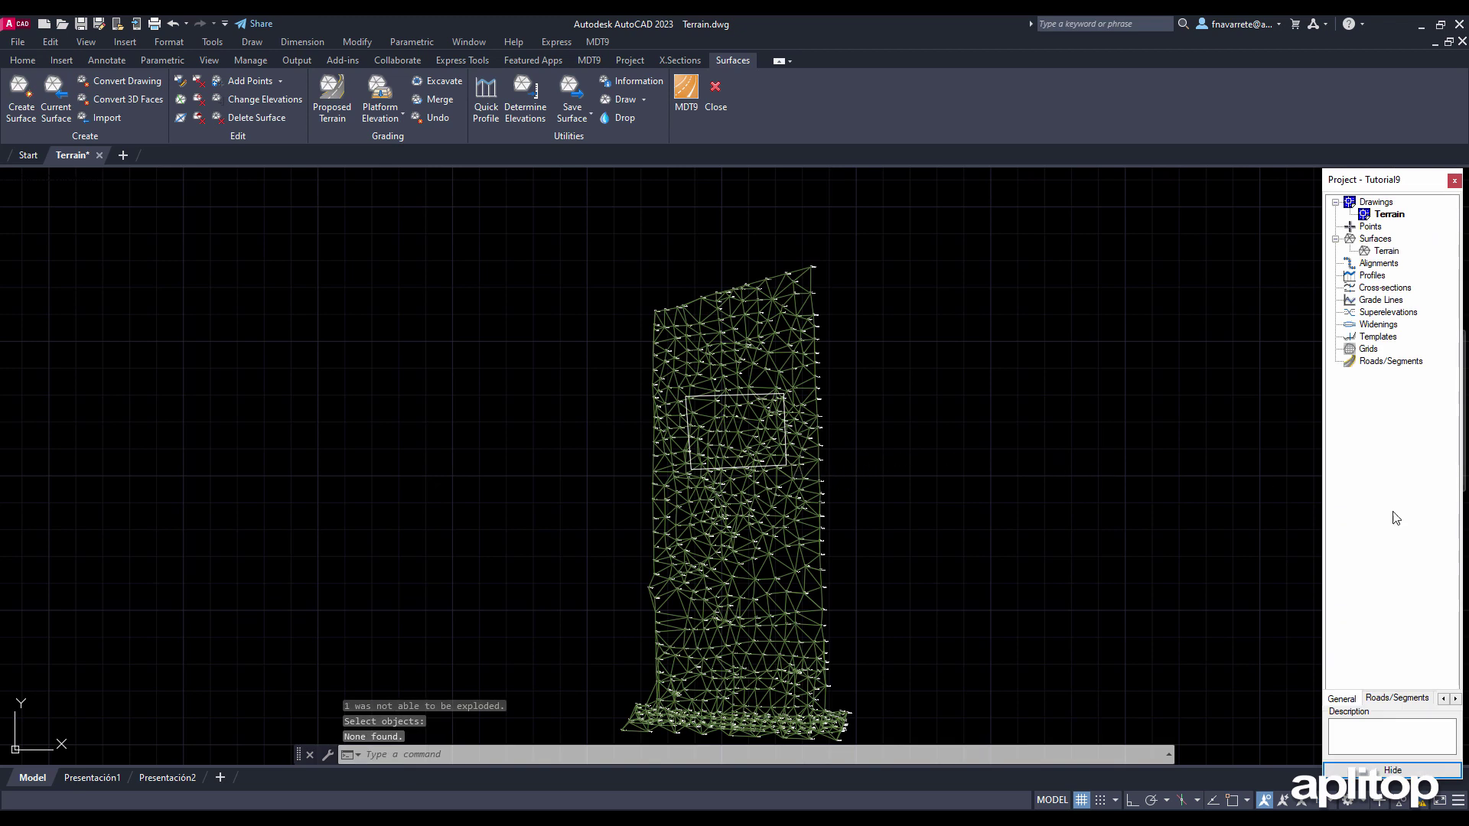
{"action": "key", "text": "Escape"}
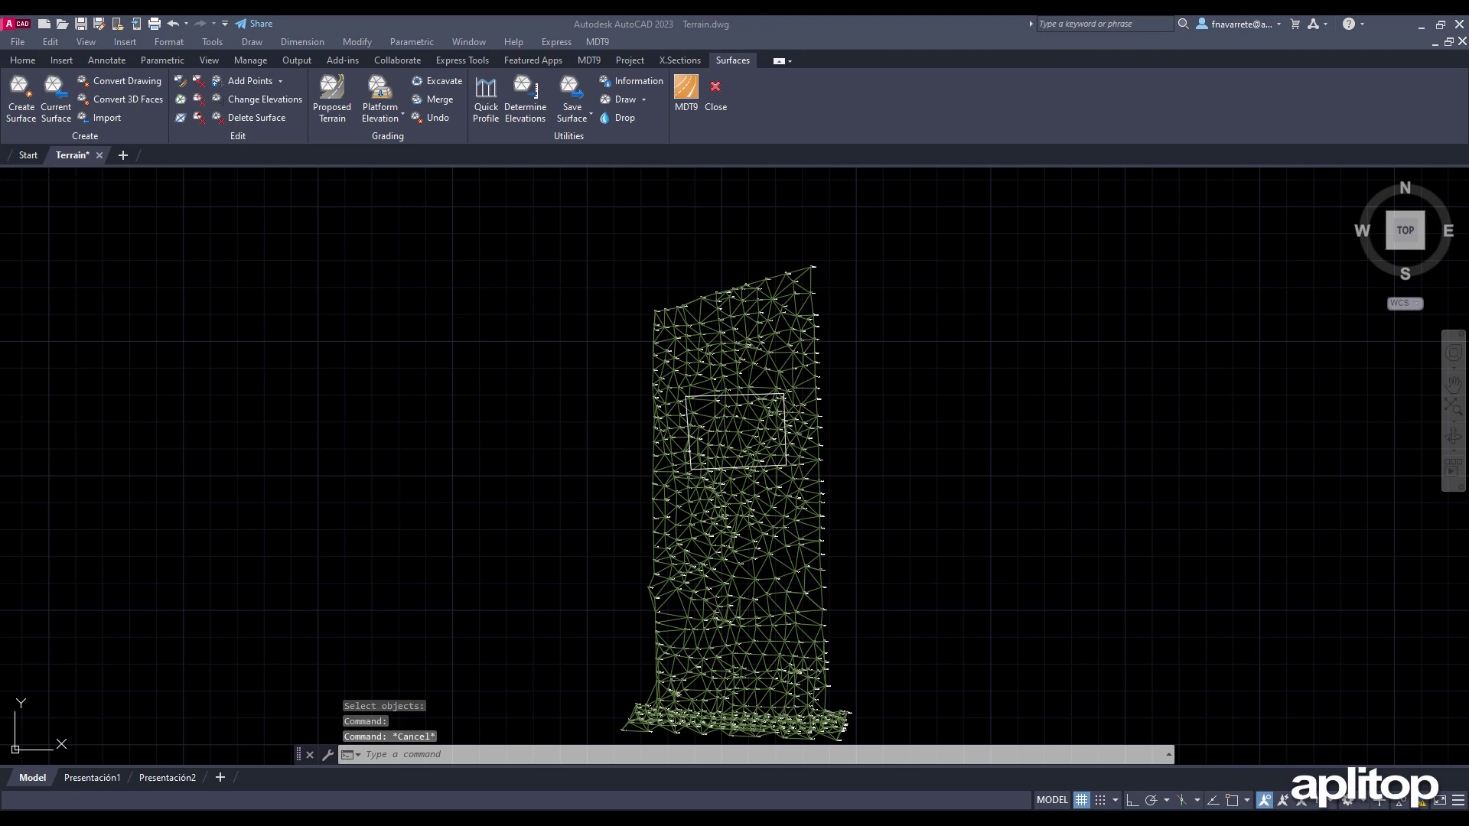
Set up the platform elevation earthwork for the inserted rectangle with a proposed elevation of 580
{"action": "left_click", "coordinate": [384, 81]}
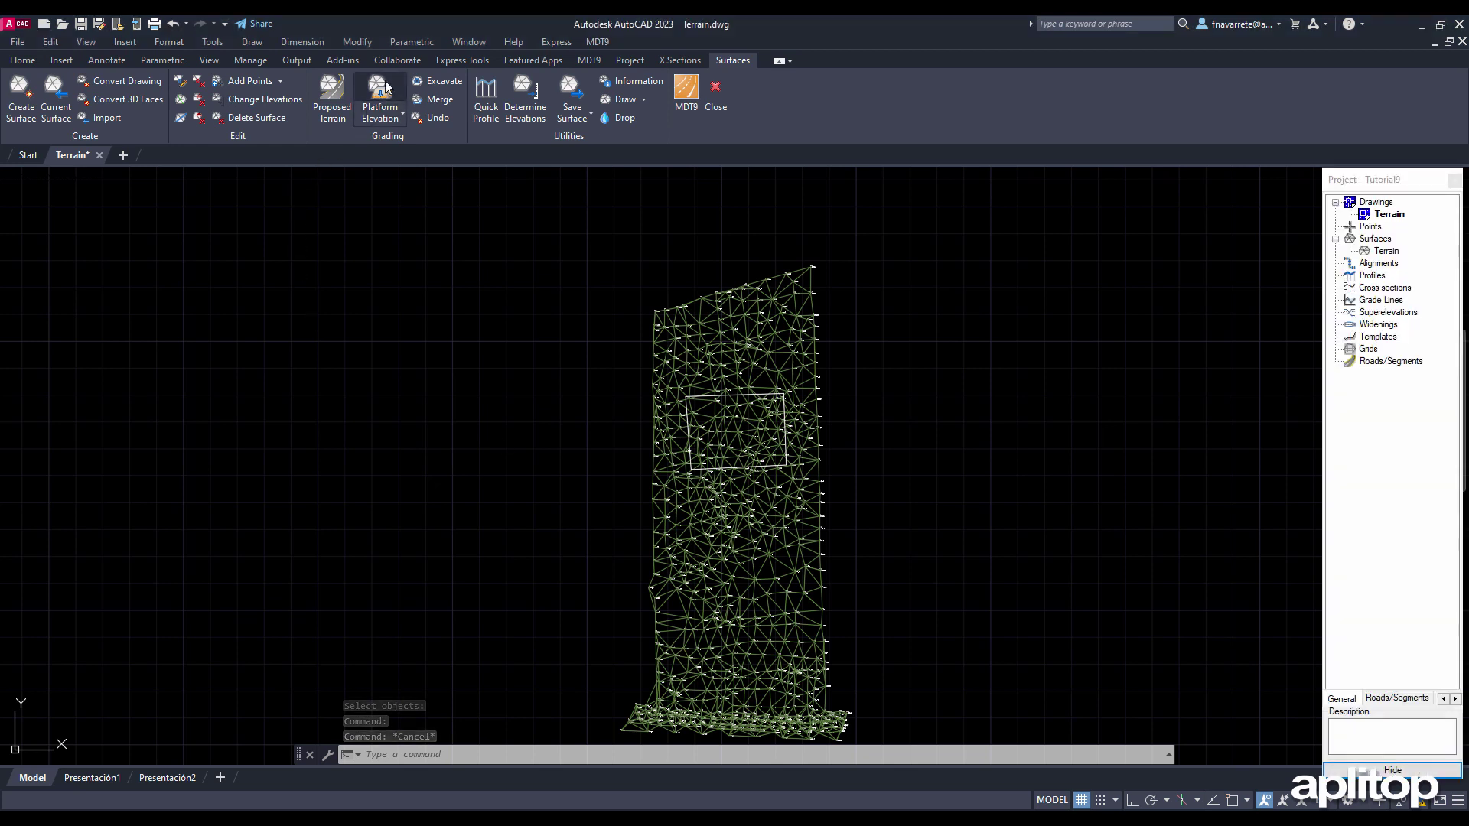
{"action": "left_click", "coordinate": [686, 413]}
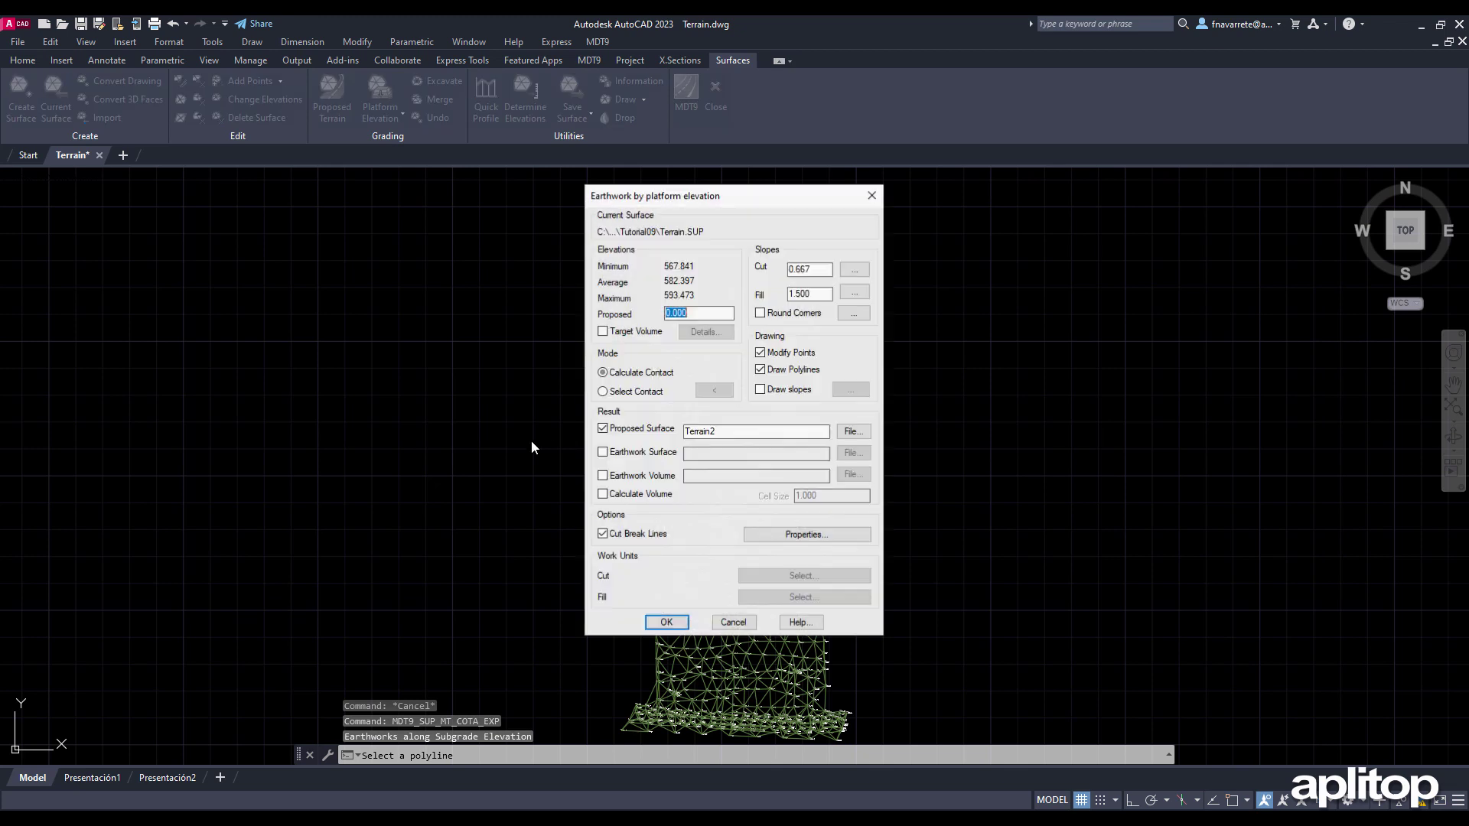
{"action": "type", "text": "580"}
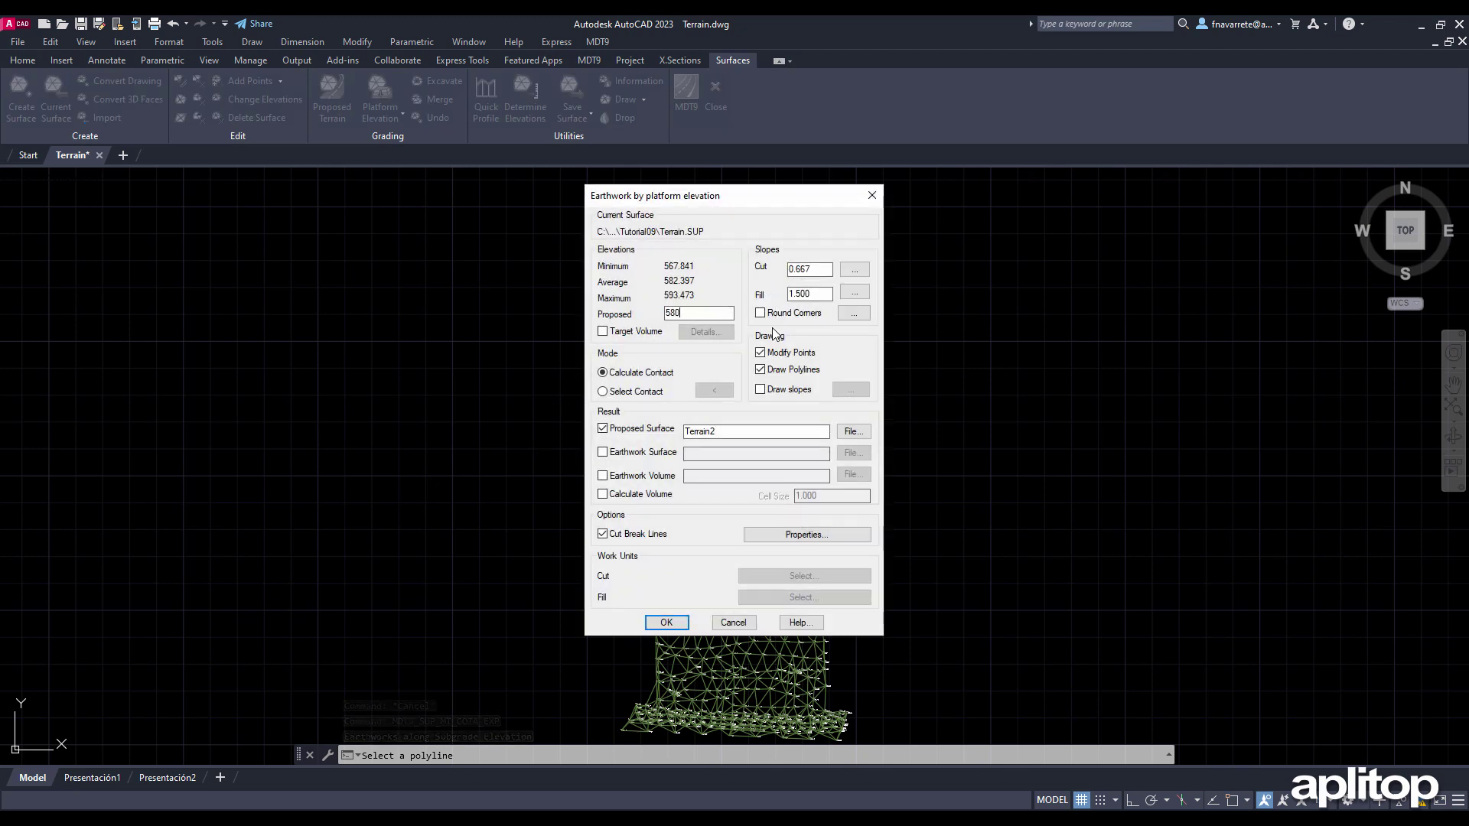
Calculate the earthwork with a target volume that equalizes cut and fill by quick search, and apply elevation 579.452
{"action": "left_click", "coordinate": [637, 332]}
{"action": "left_click", "coordinate": [714, 335]}
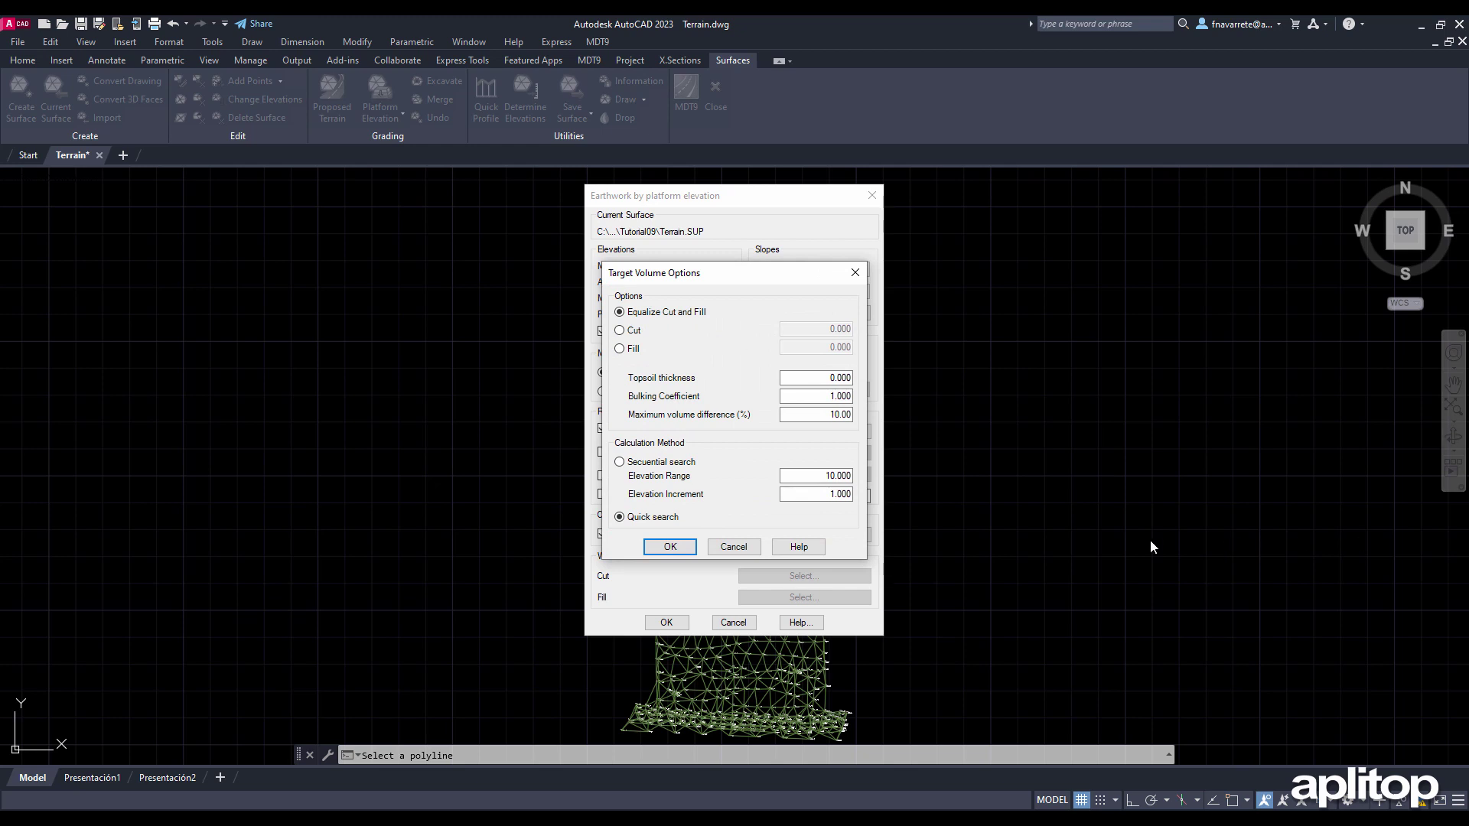
{"action": "left_click", "coordinate": [661, 545]}
{"action": "left_click", "coordinate": [663, 623]}
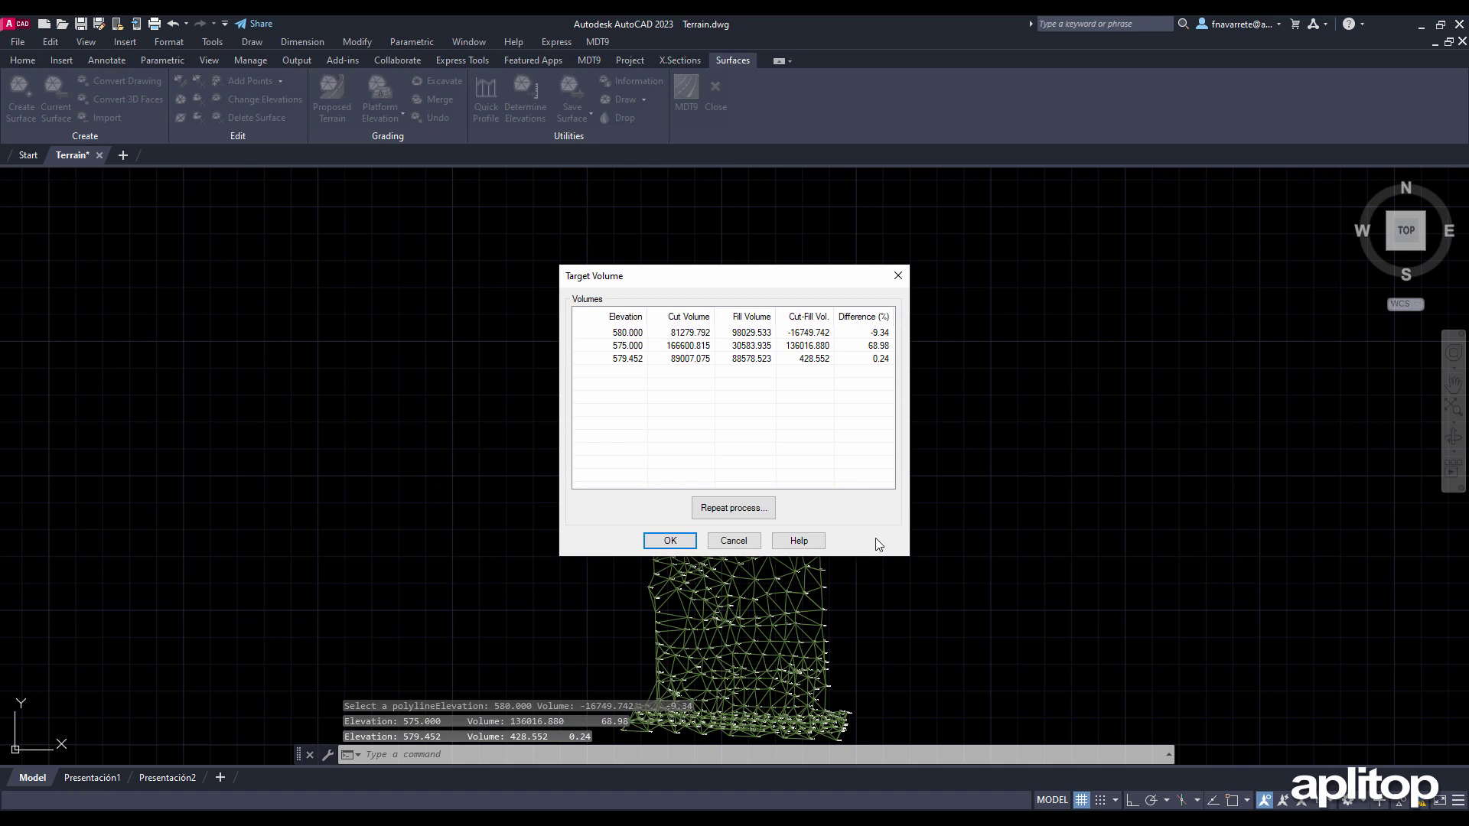
{"action": "left_click", "coordinate": [632, 359]}
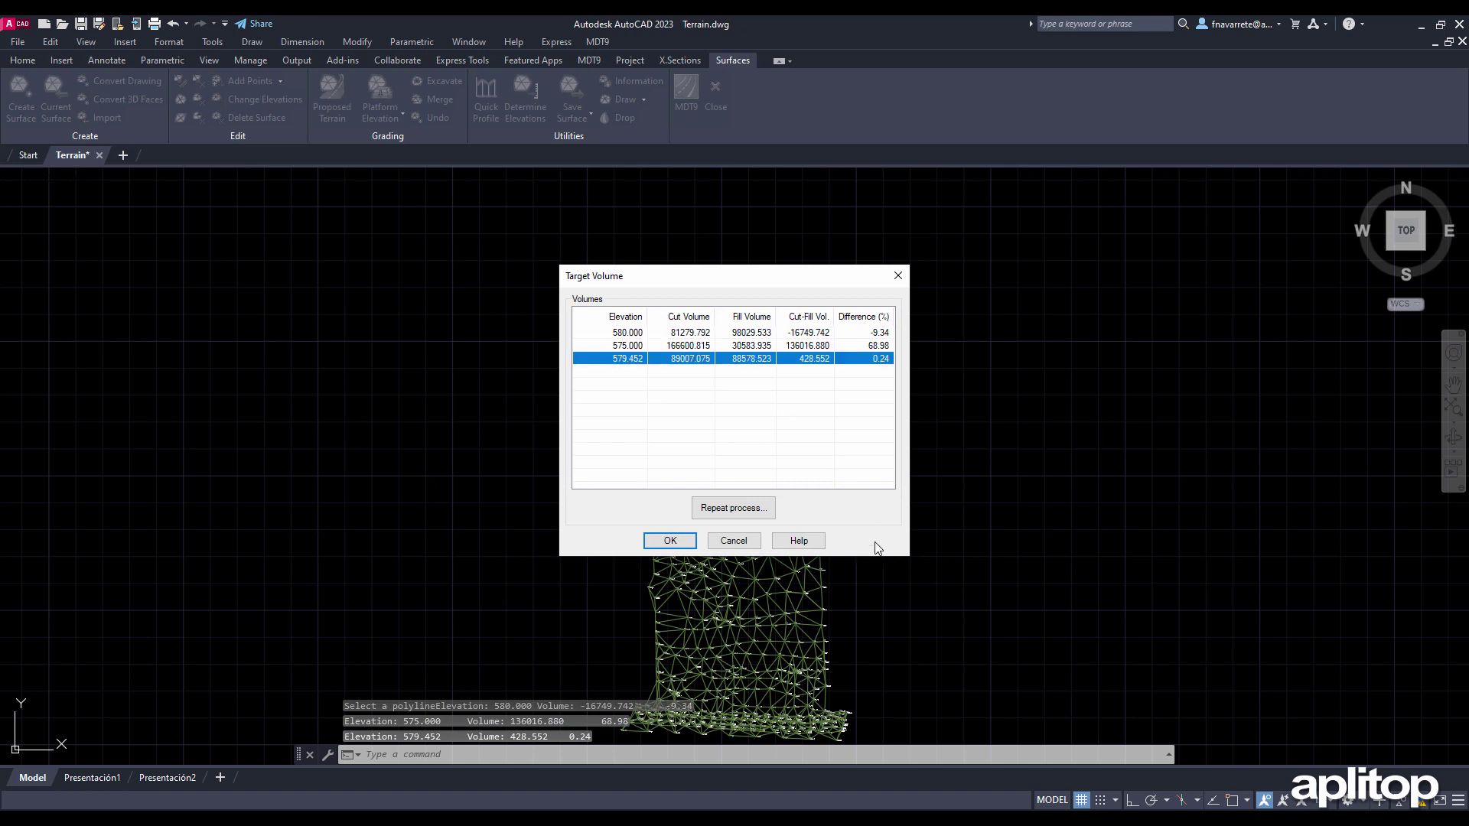
{"action": "left_click", "coordinate": [670, 540]}
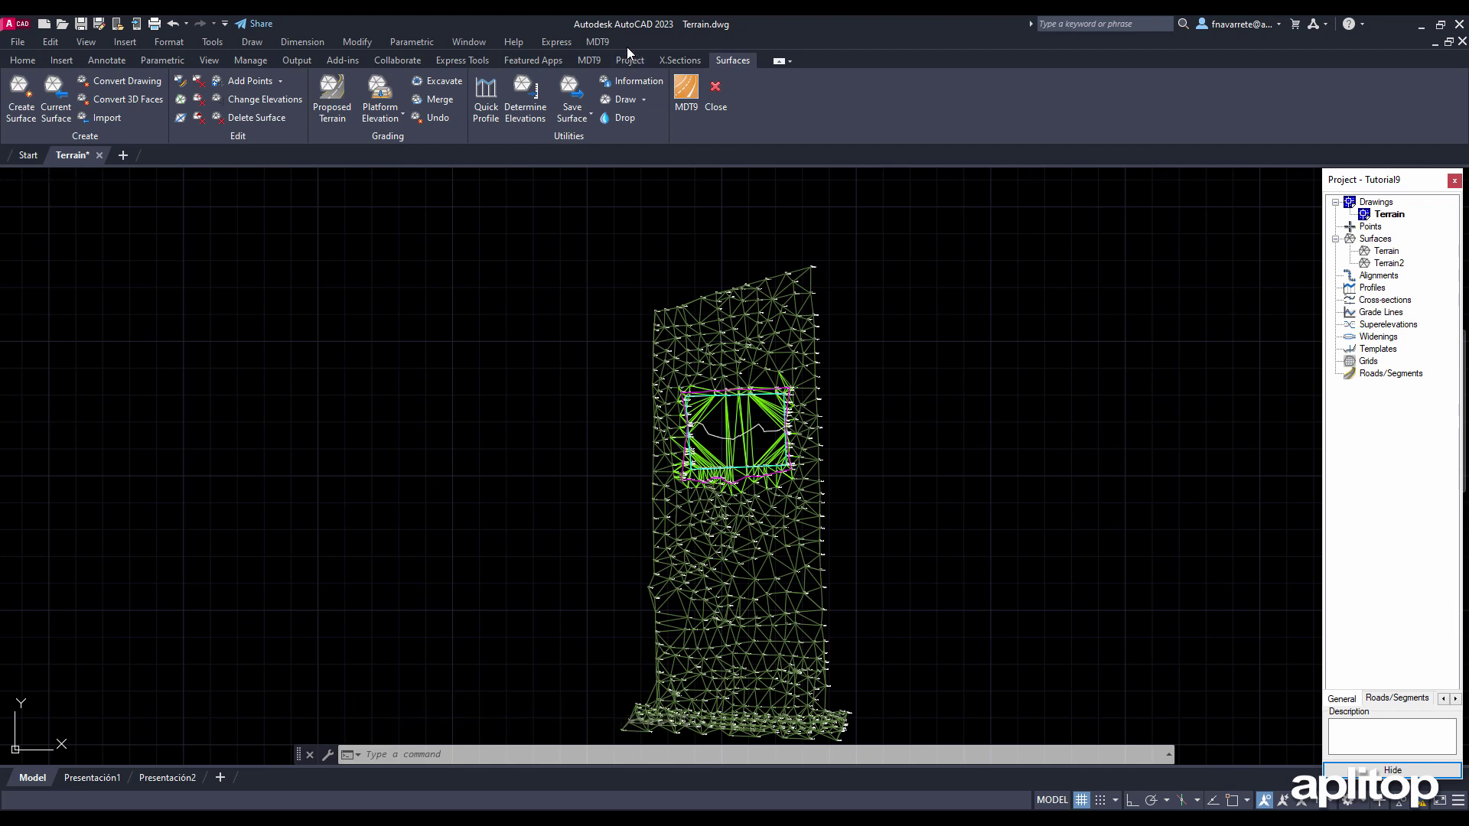
Examine a quick profile of the modified surface along an east–west line across the platform
{"action": "left_click", "coordinate": [604, 40]}
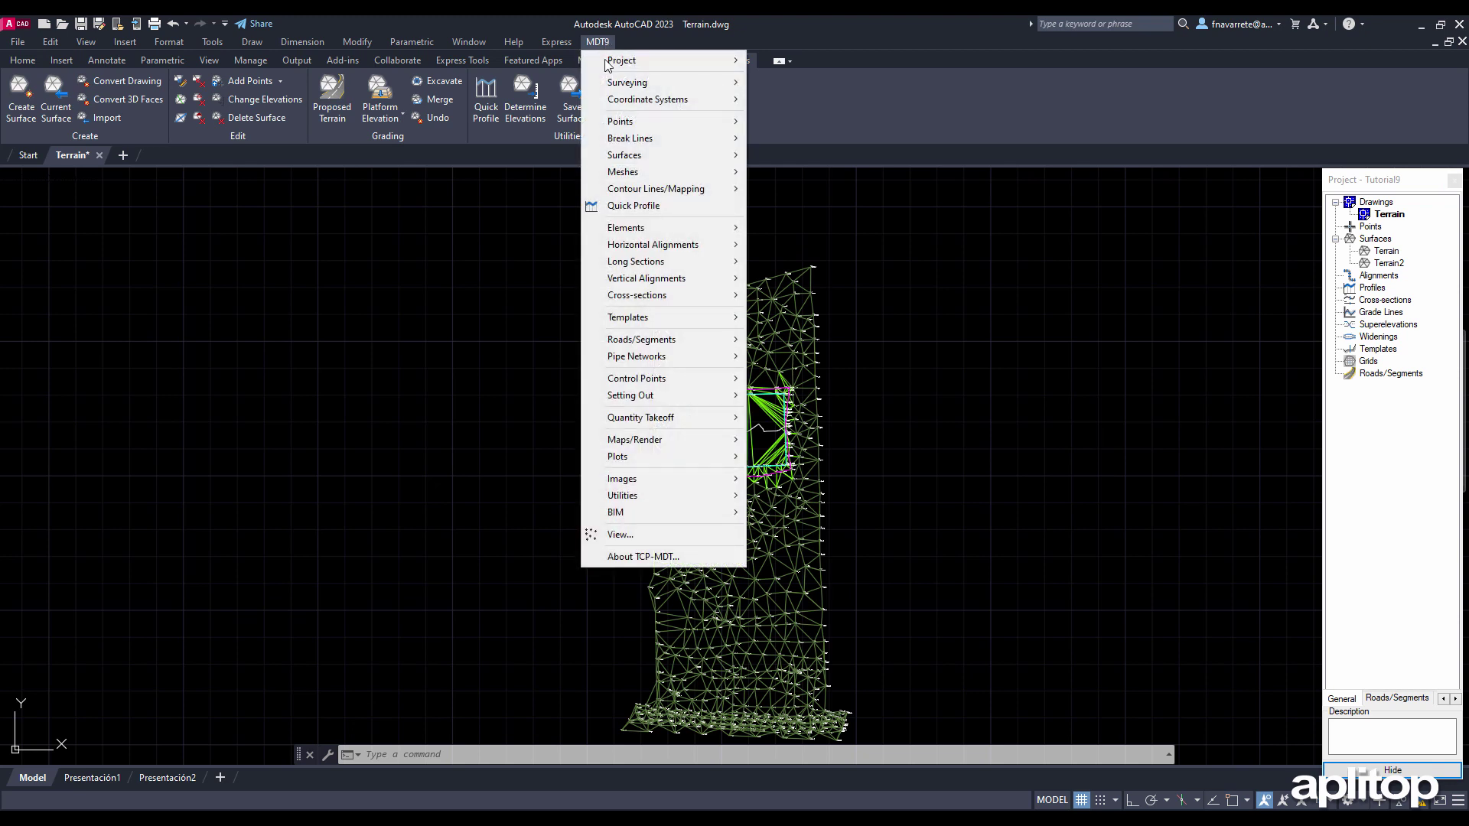
{"action": "left_click", "coordinate": [621, 205]}
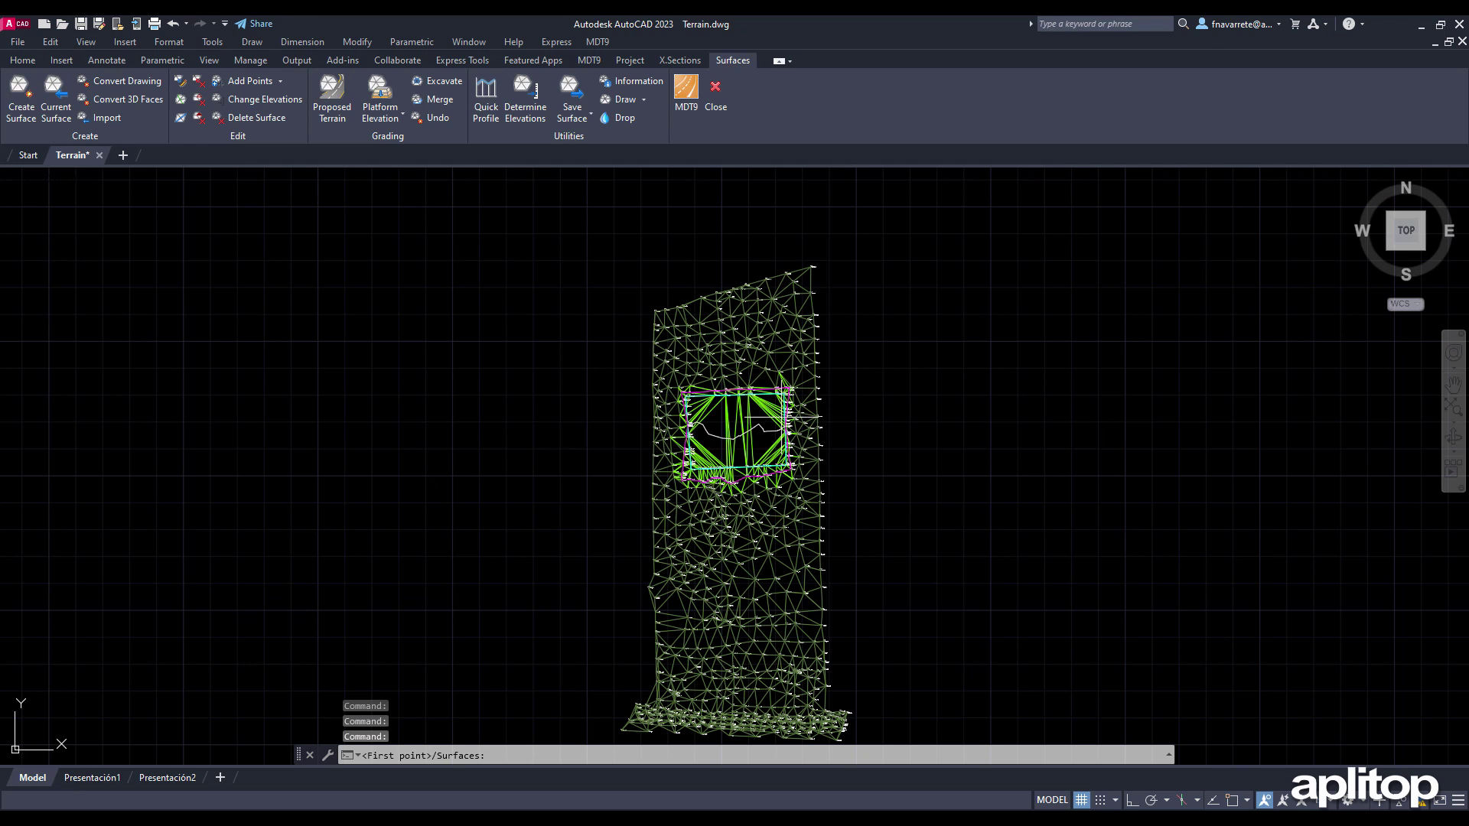
{"action": "left_click", "coordinate": [844, 419]}
{"action": "left_click", "coordinate": [645, 426]}
{"action": "key", "text": "Return"}
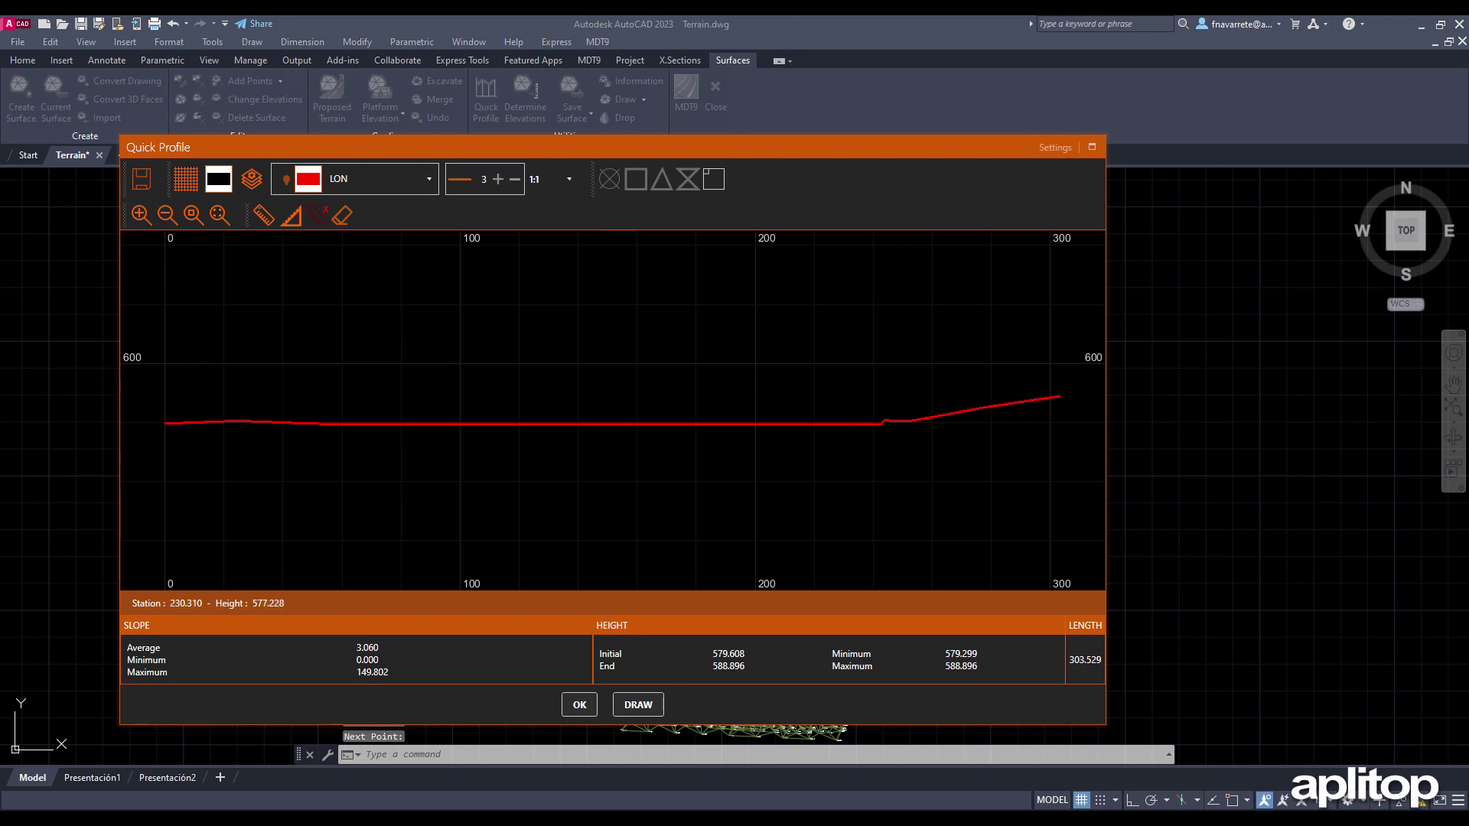
{"action": "left_click", "coordinate": [579, 705]}
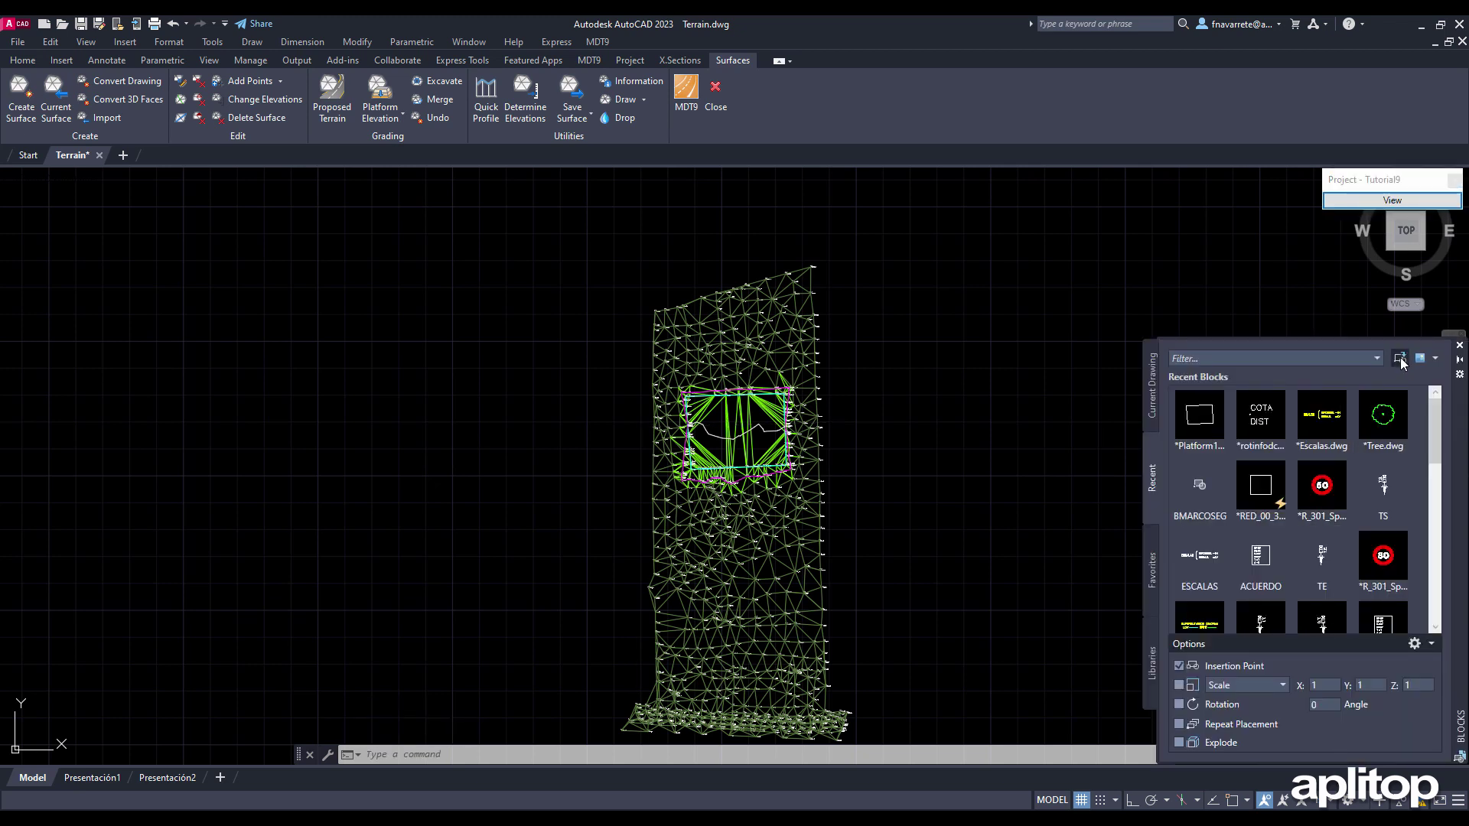
Insert the Platform2.dwg drawing from the Tutorial09 folder
{"action": "left_click", "coordinate": [1401, 359]}
{"action": "left_click", "coordinate": [636, 322]}
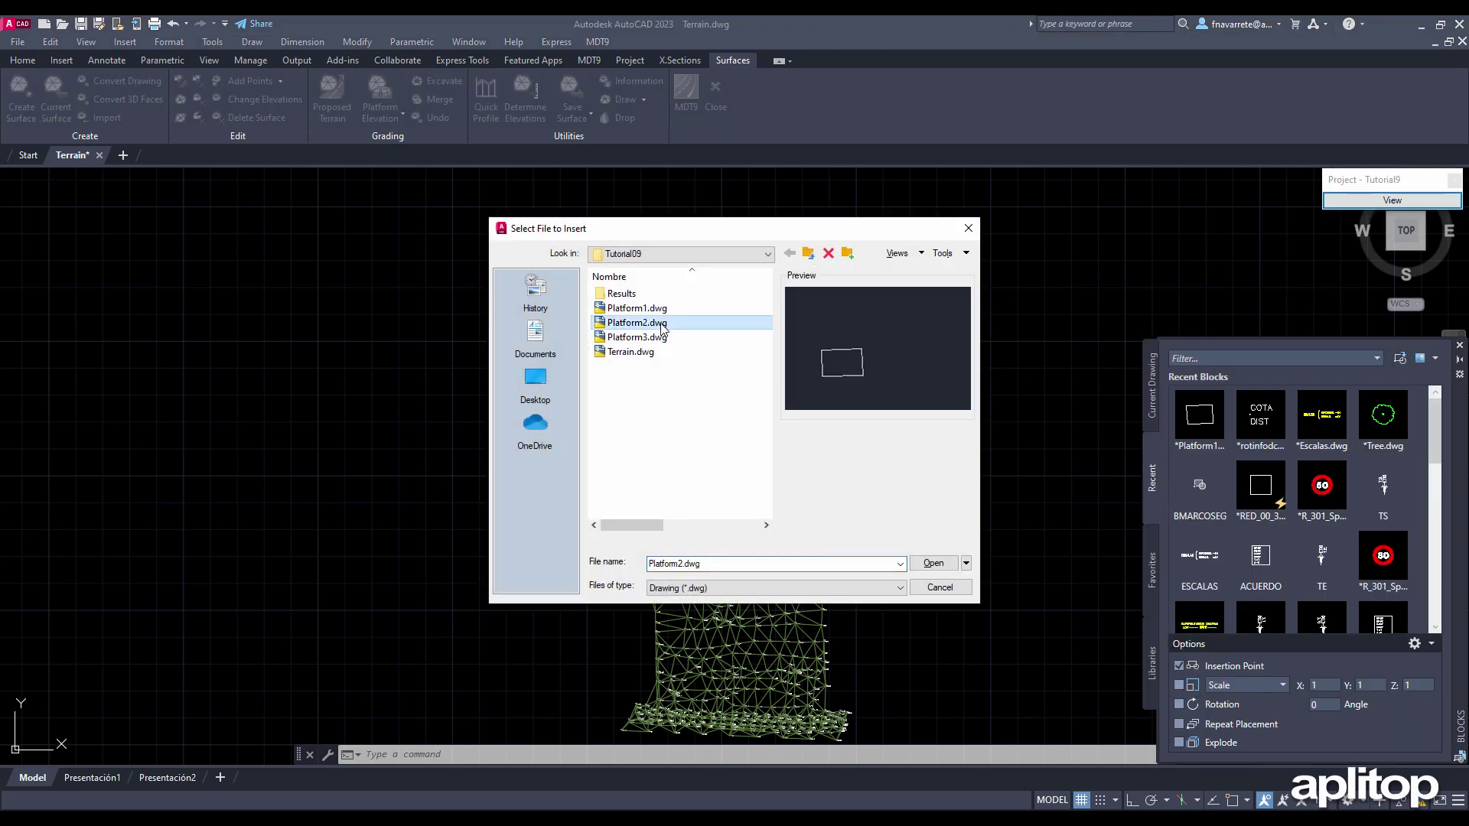
{"action": "left_click", "coordinate": [934, 564]}
Grade the inner rectangle by platform elevation at a proposed elevation of 575, producing the proposed surface Terrain3
{"action": "left_click", "coordinate": [404, 114]}
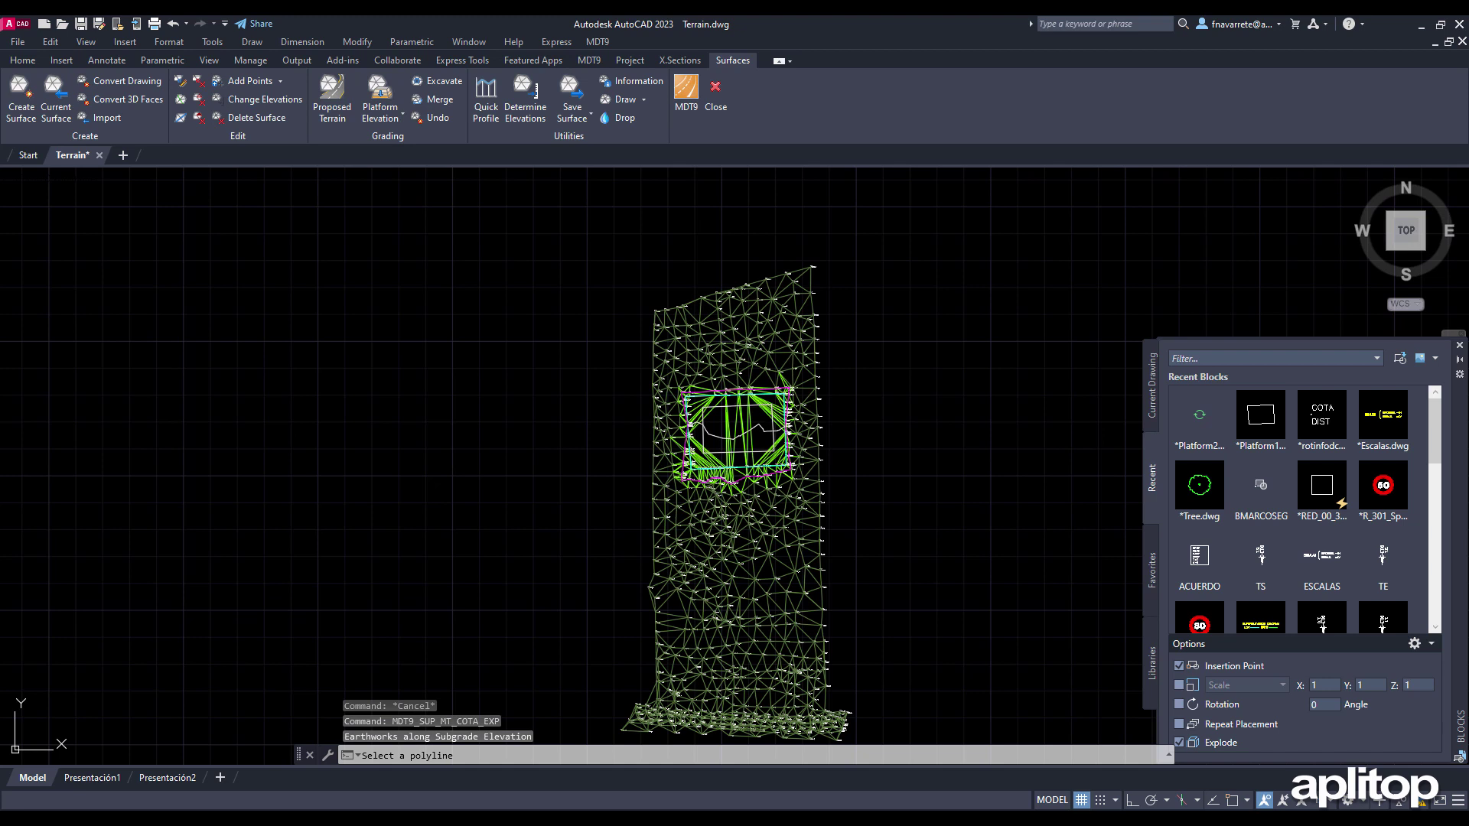
{"action": "left_click", "coordinate": [744, 412]}
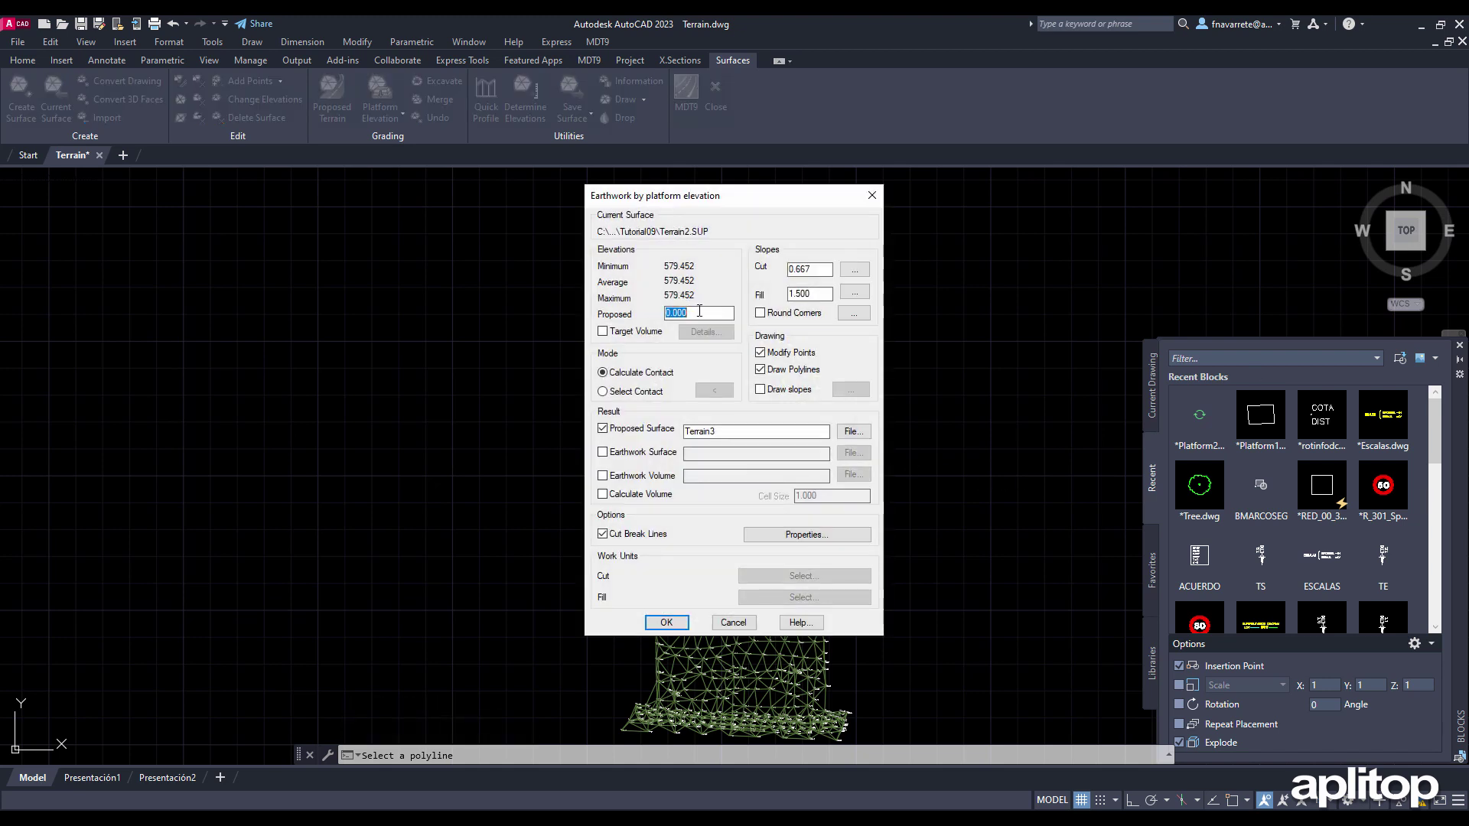
{"action": "type", "text": "575"}
{"action": "left_click", "coordinate": [685, 621]}
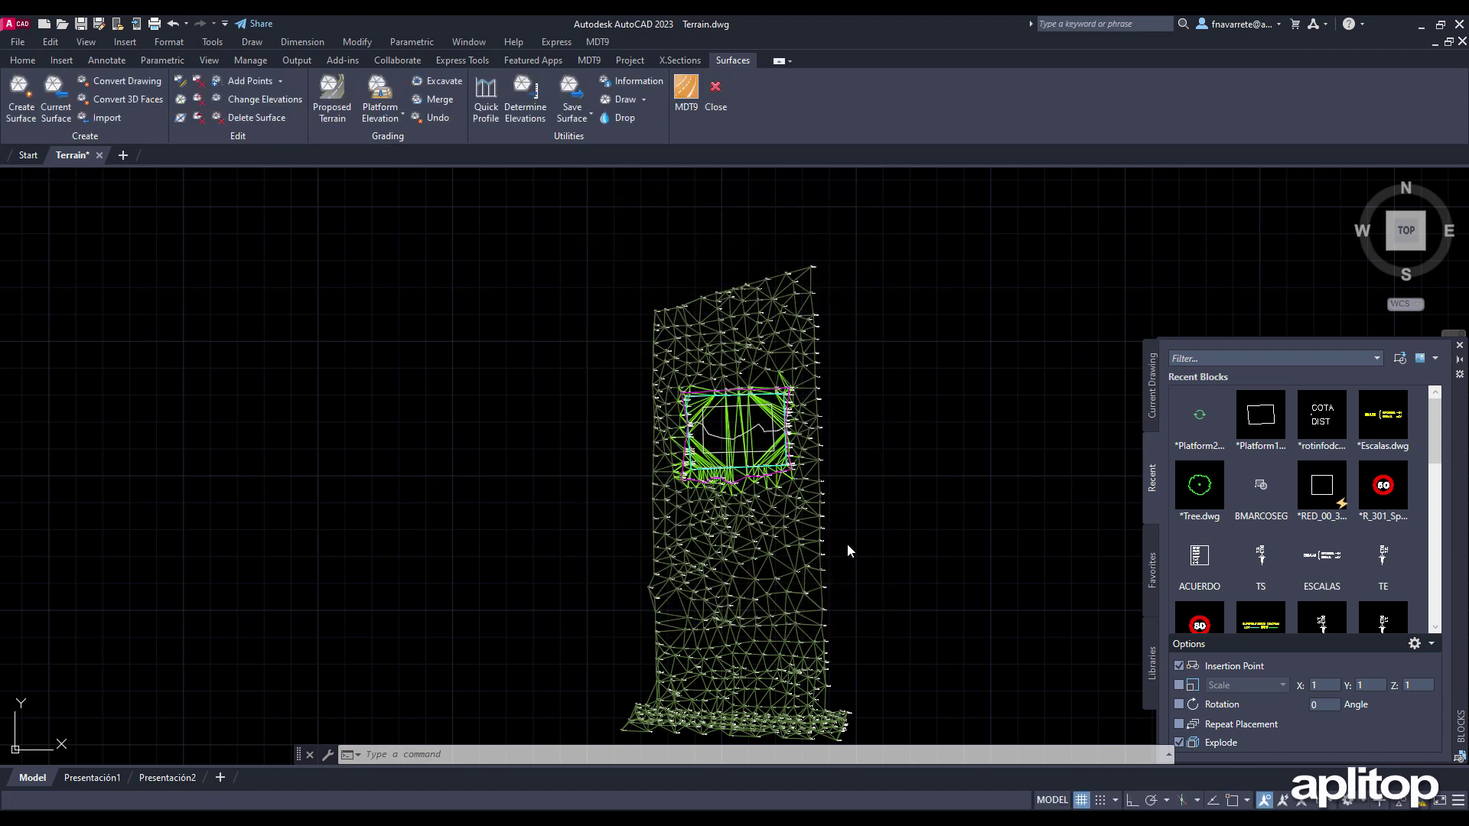
Examine a quick profile along a north–south line through both the outer and inner platforms
{"action": "left_click", "coordinate": [594, 43]}
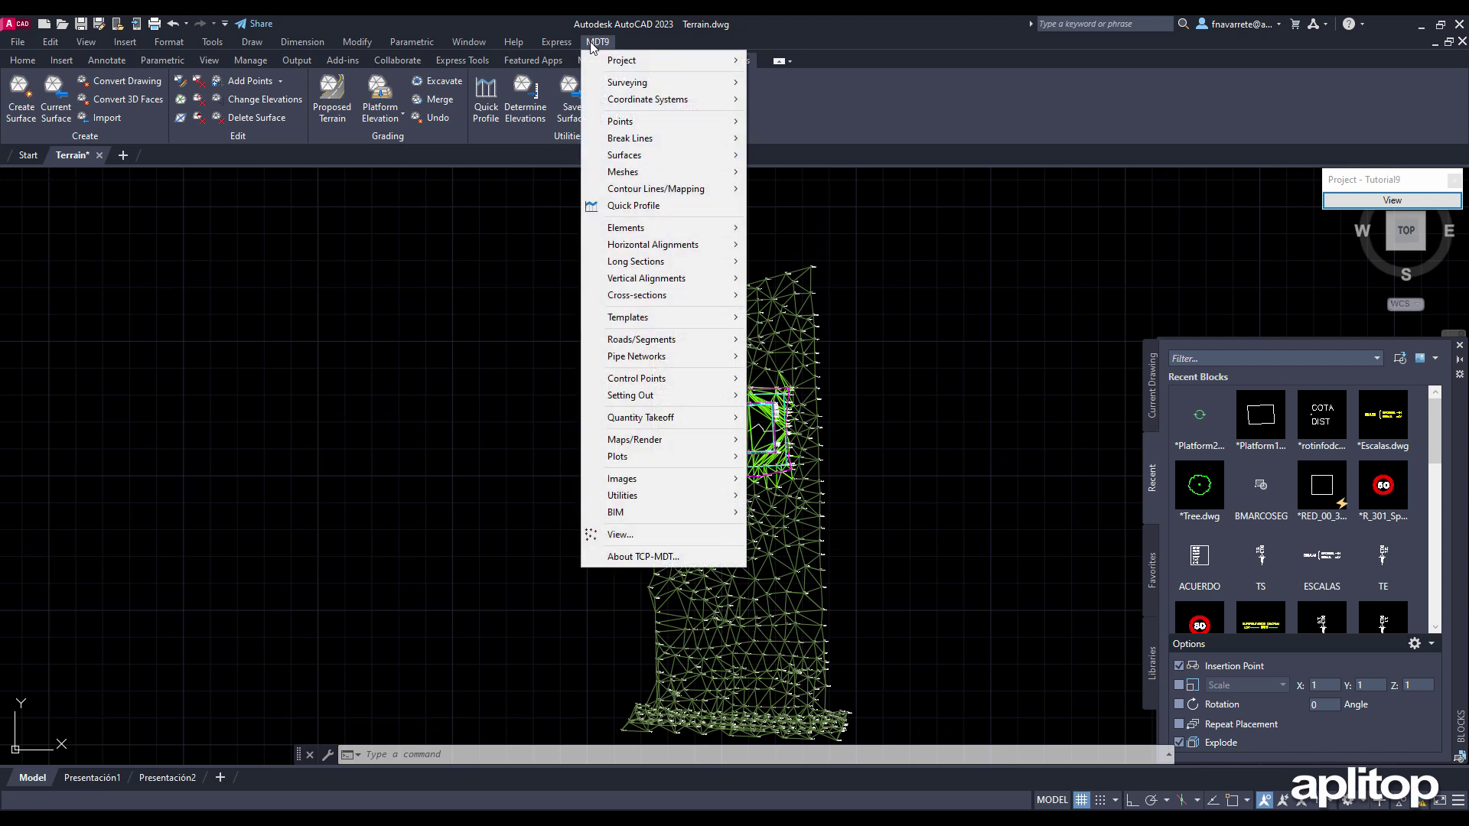
{"action": "left_click", "coordinate": [650, 207]}
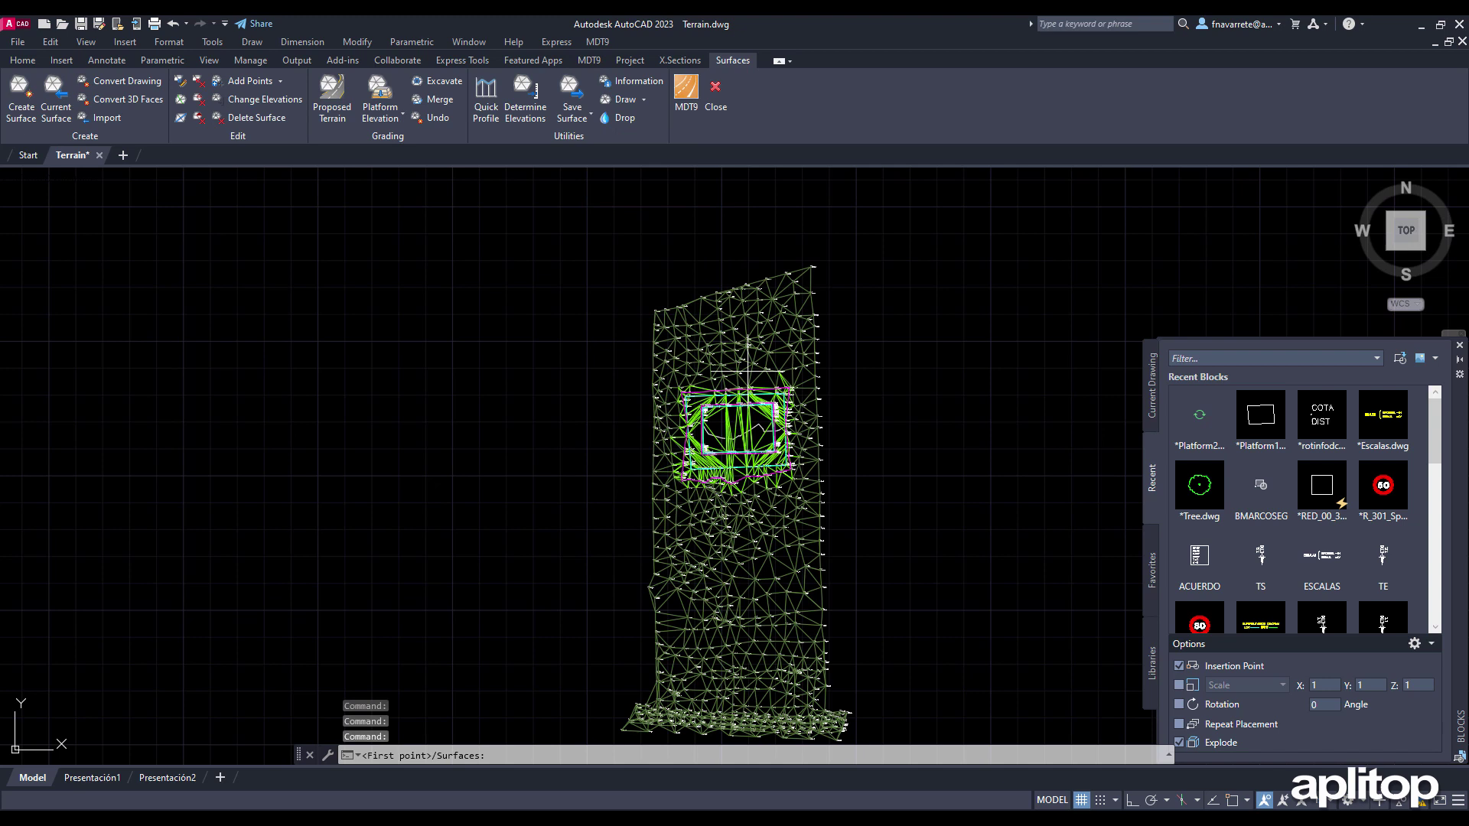
{"action": "left_click", "coordinate": [727, 490]}
{"action": "left_click", "coordinate": [636, 448]}
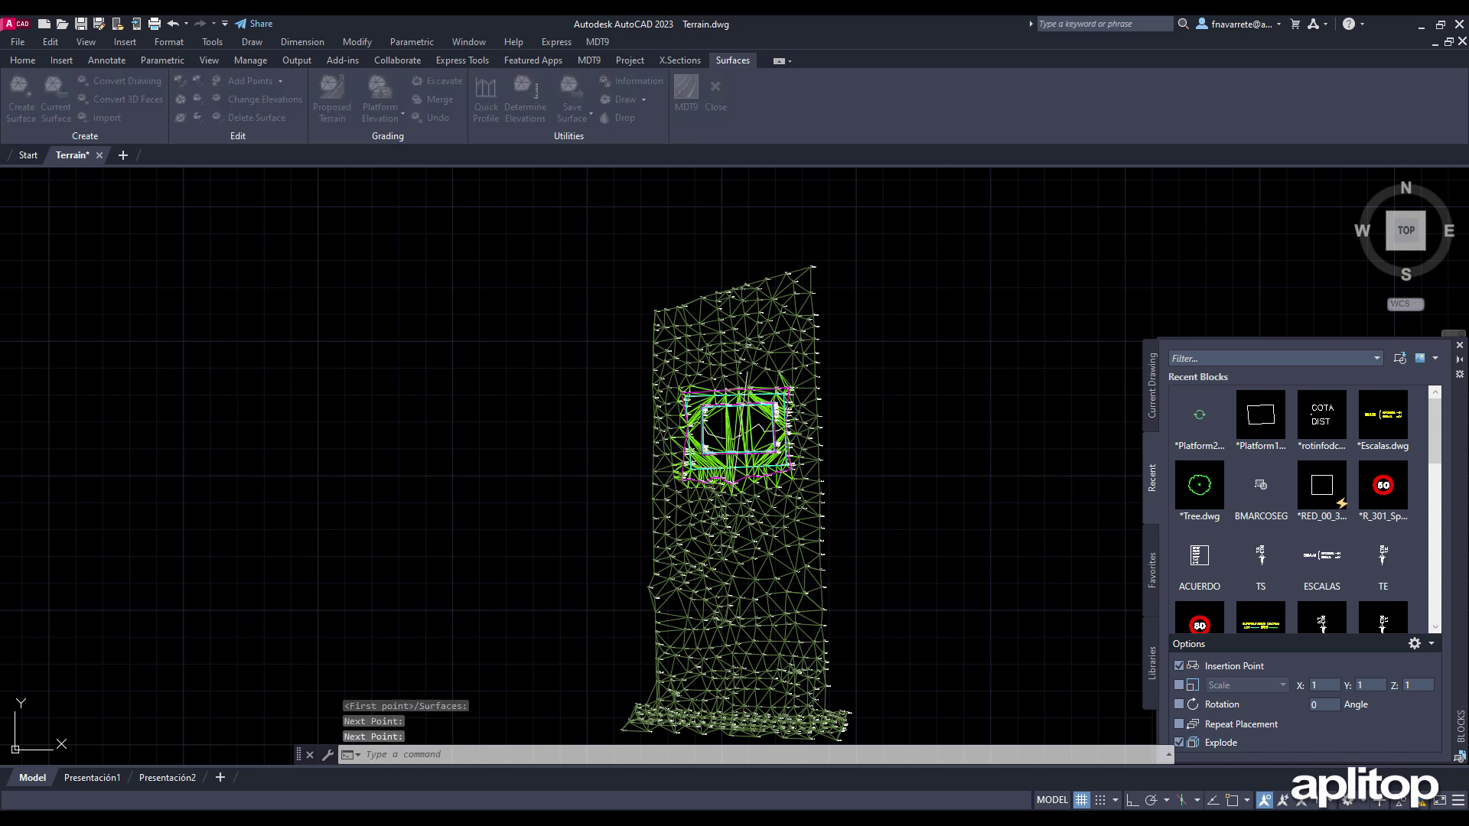
{"action": "key", "text": "Return"}
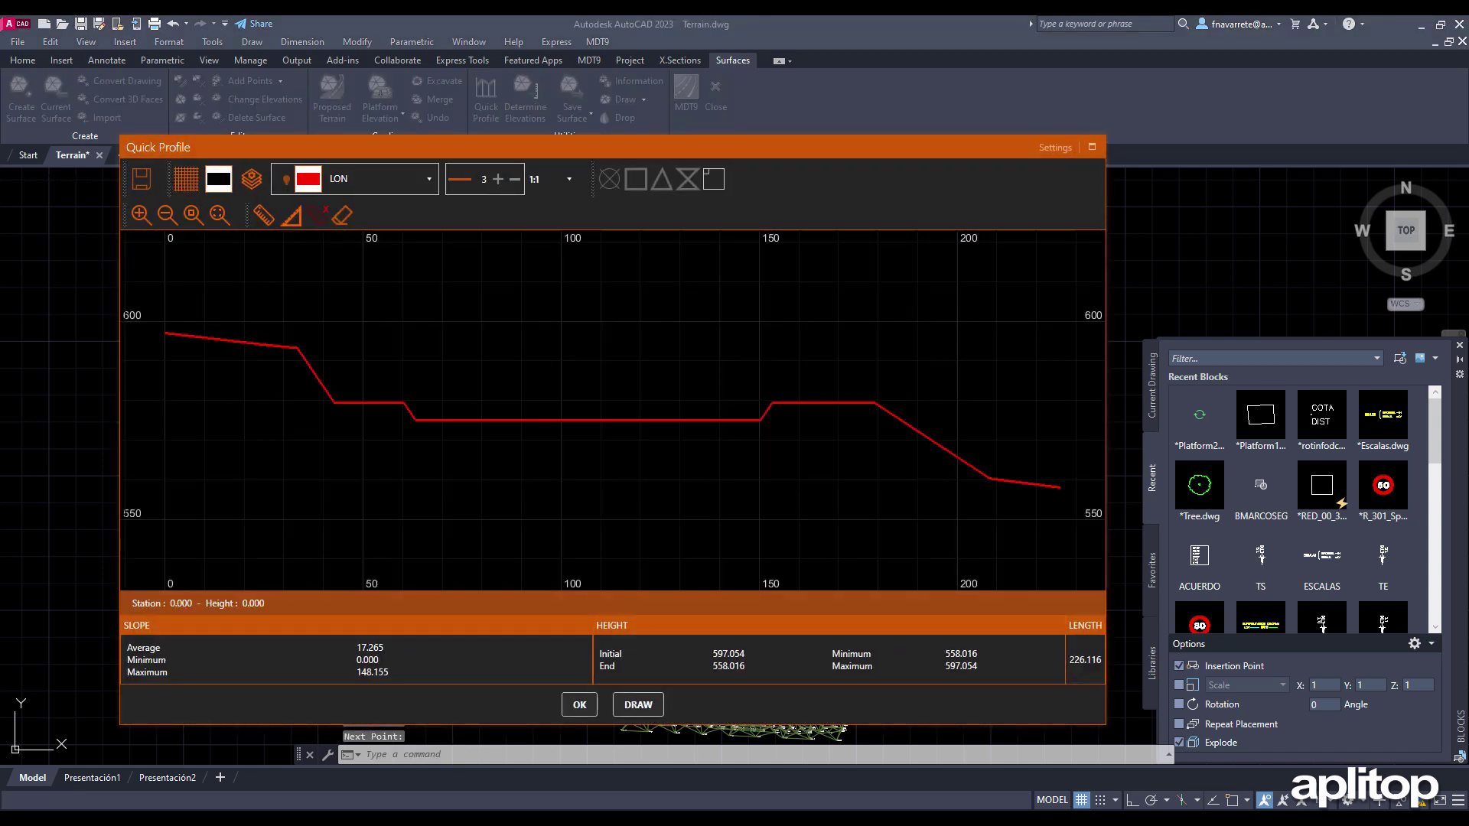
{"action": "left_click", "coordinate": [578, 706]}
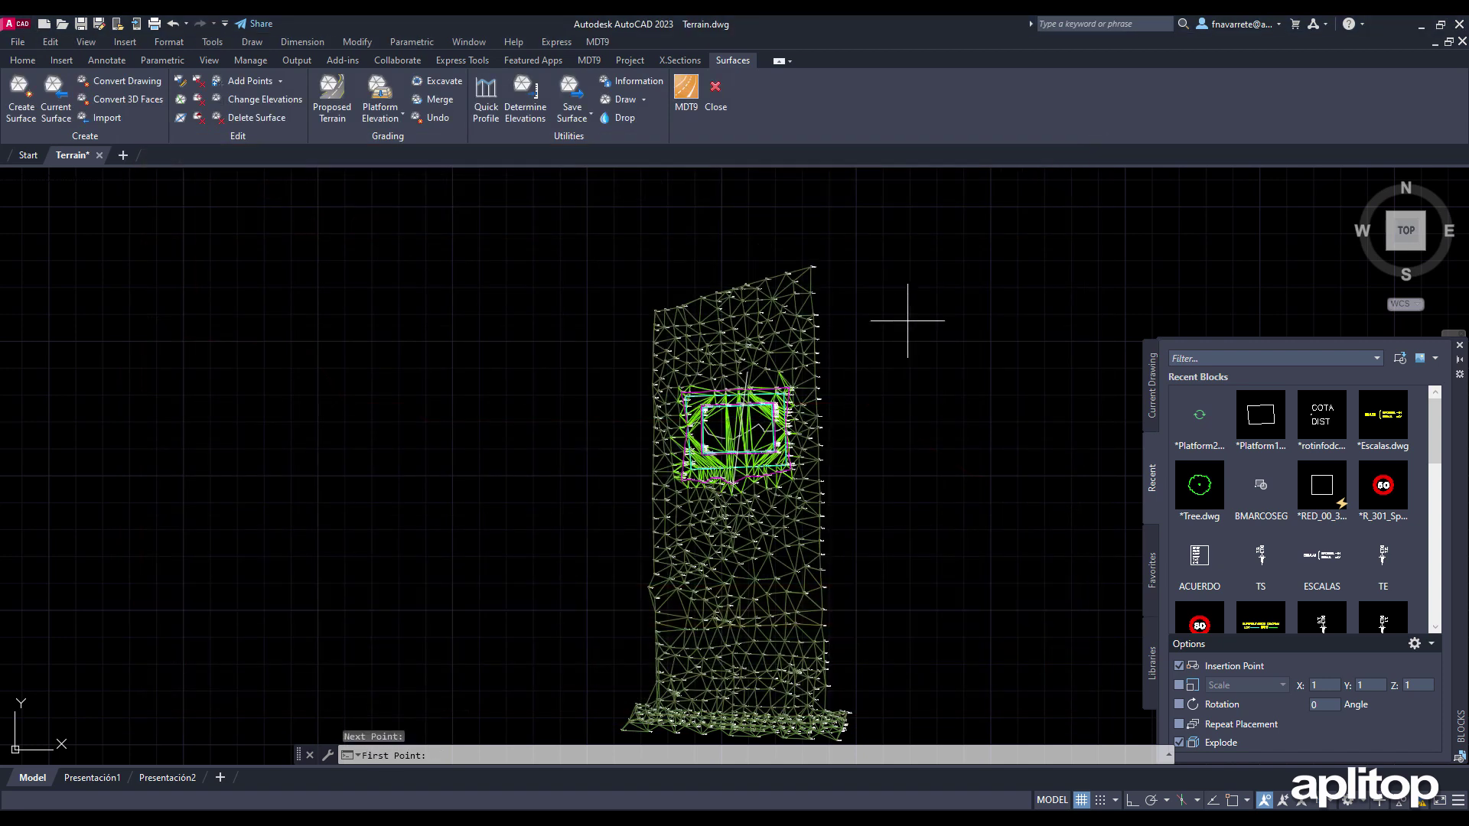
{"action": "key", "text": "Return"}
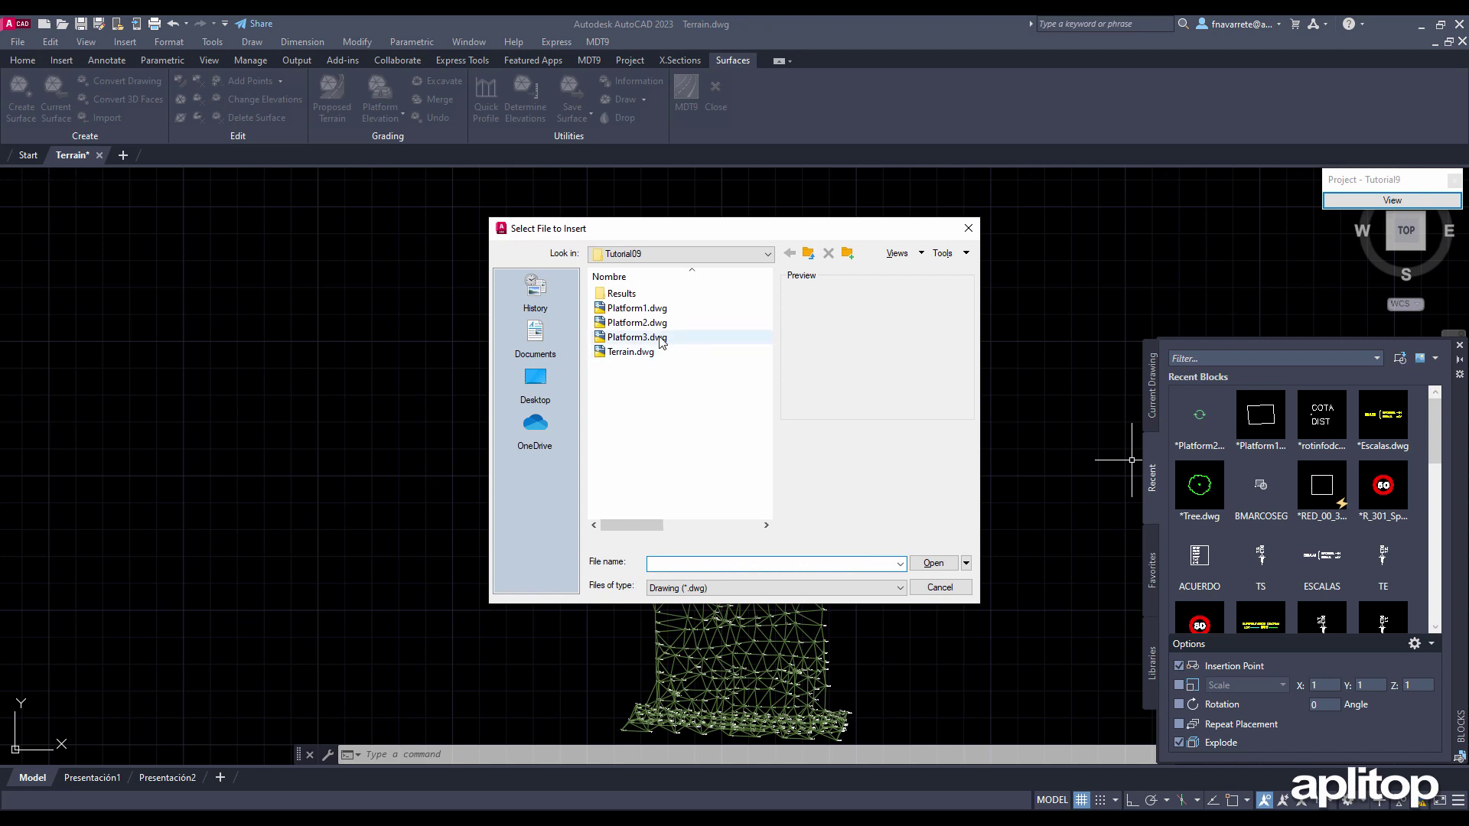
Insert the Platform3.dwg drawing from the Tutorial09 folder
{"action": "left_click", "coordinate": [662, 338]}
{"action": "left_click", "coordinate": [932, 564]}
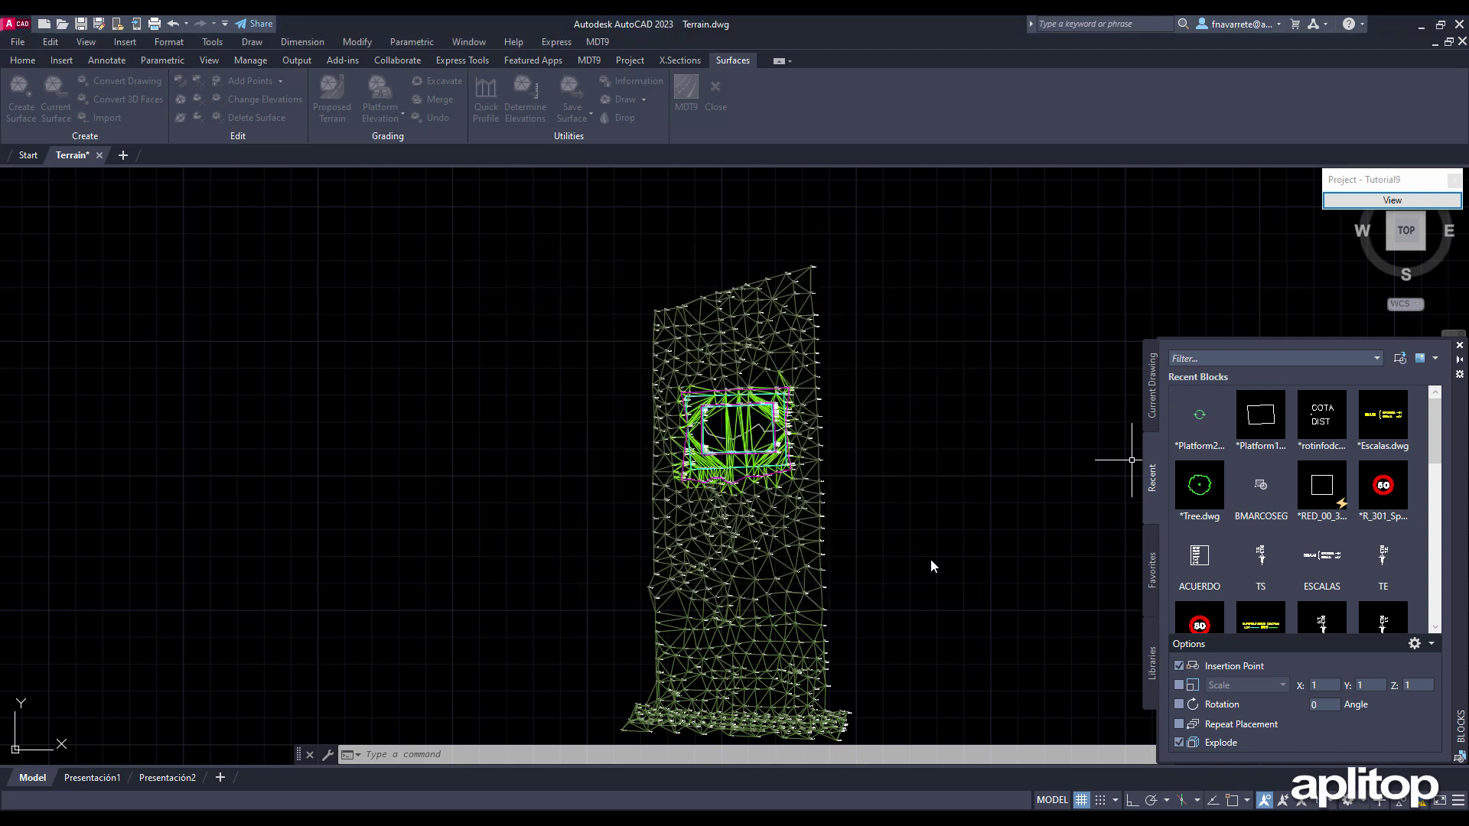
{"action": "left_click", "coordinate": [935, 564]}
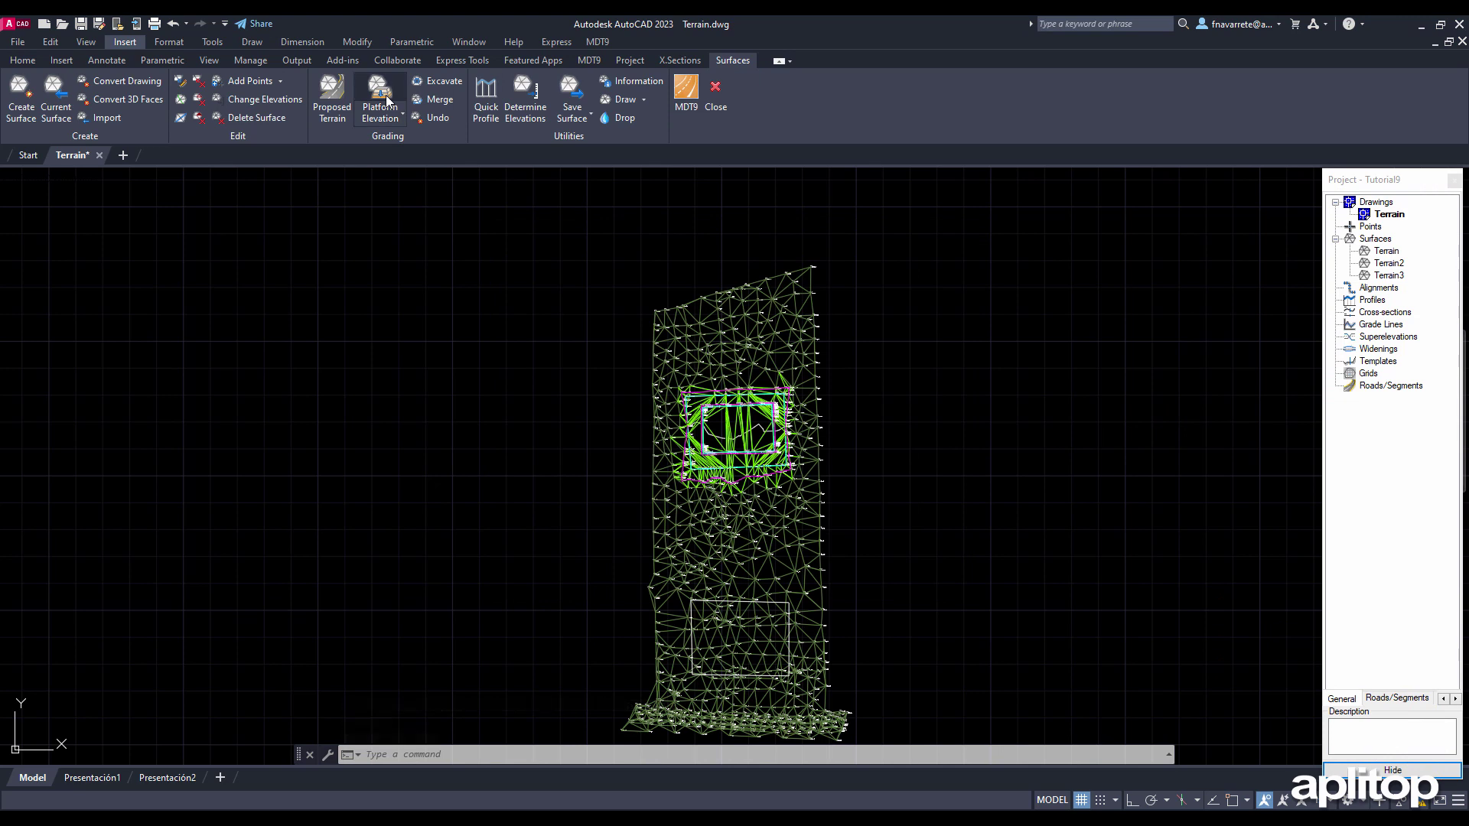
Set up platform elevation grading for the southern rectangle with a proposed elevation of 557
{"action": "left_click", "coordinate": [386, 100]}
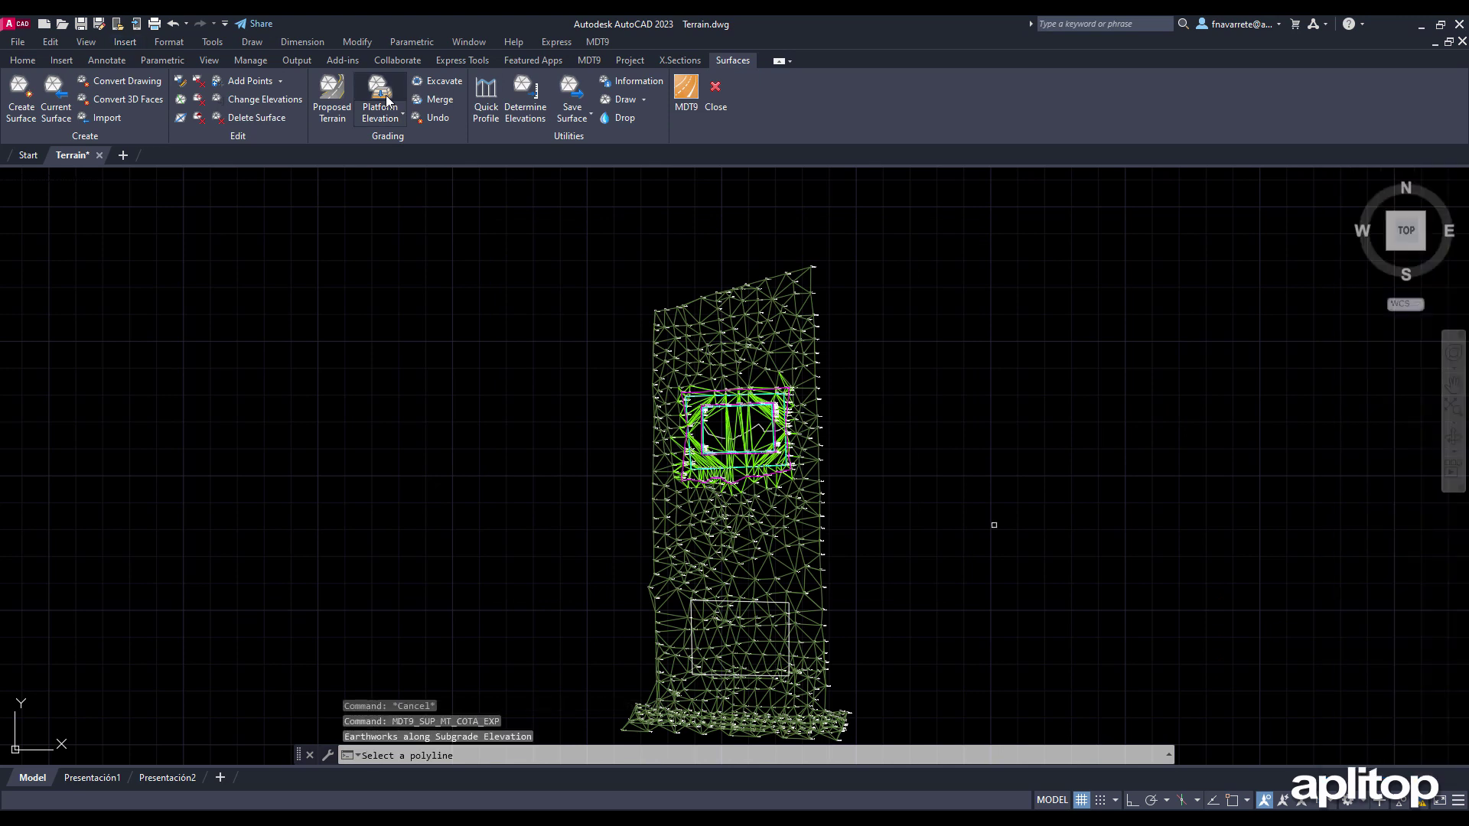
{"action": "left_click", "coordinate": [779, 603]}
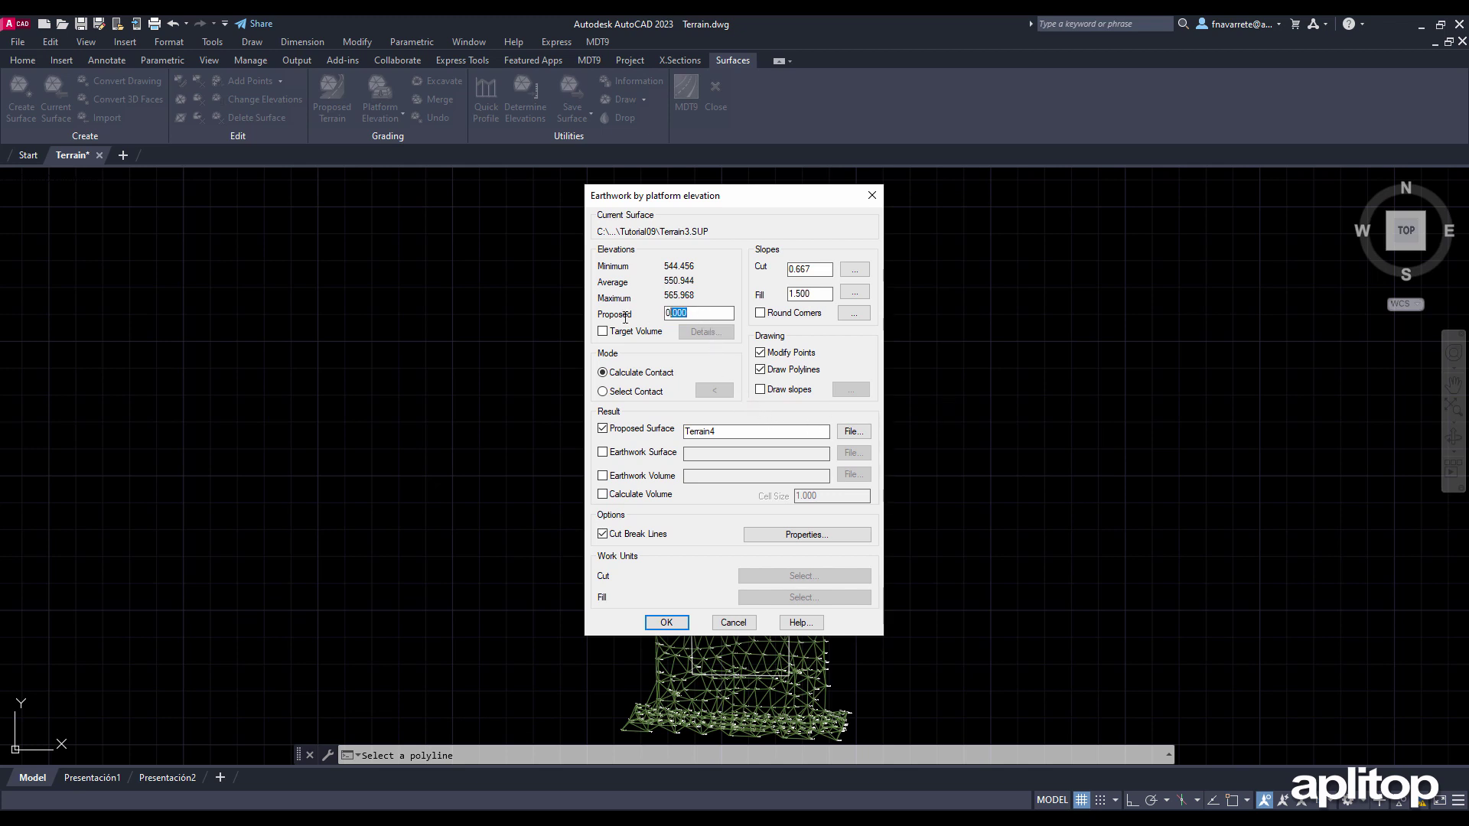
{"action": "type", "text": "557"}
Assign the 0.667 cut slope to the north and south edges of the southern platform
{"action": "left_click", "coordinate": [849, 272]}
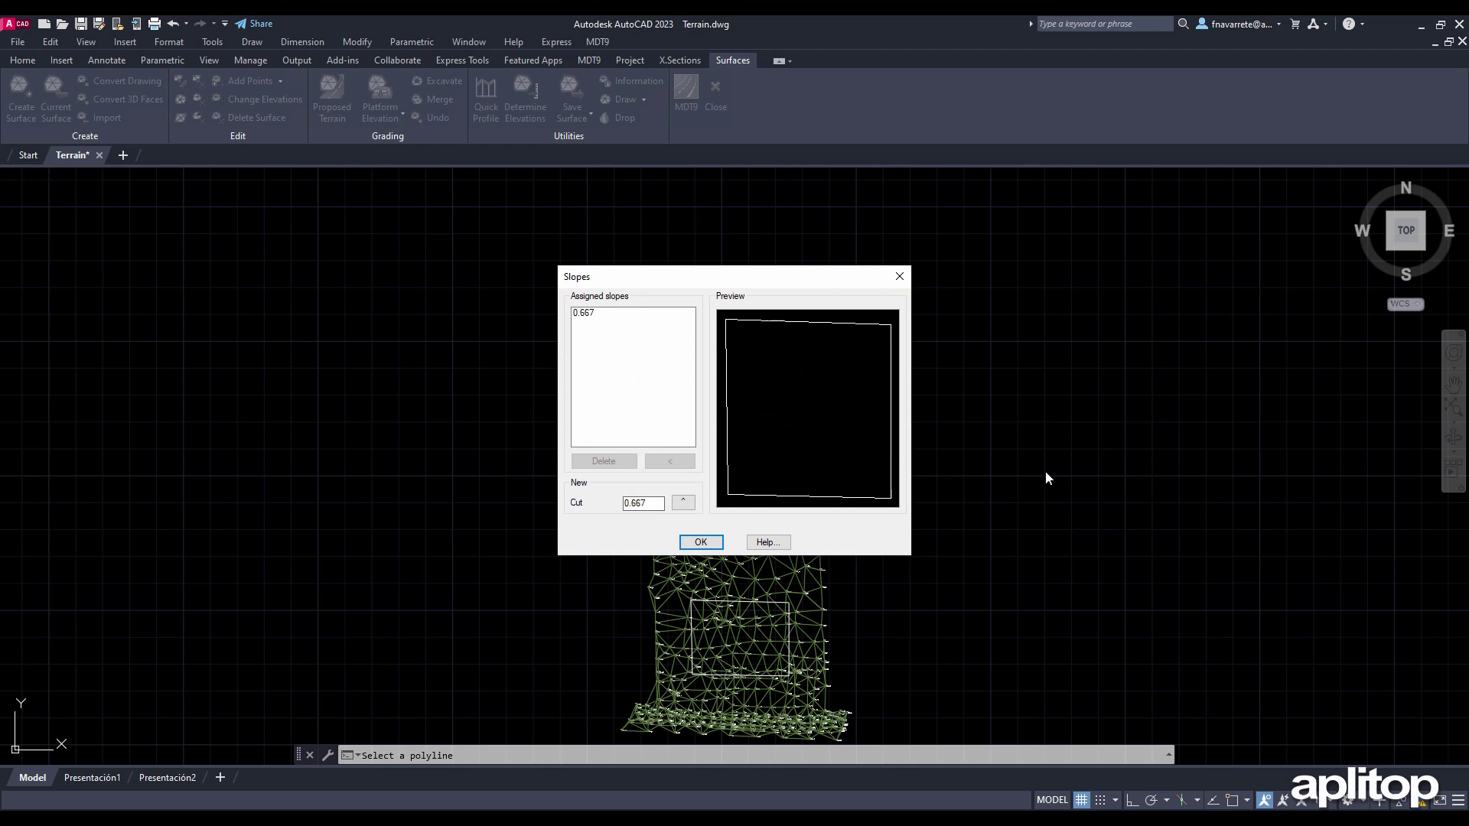
{"action": "left_click", "coordinate": [584, 313]}
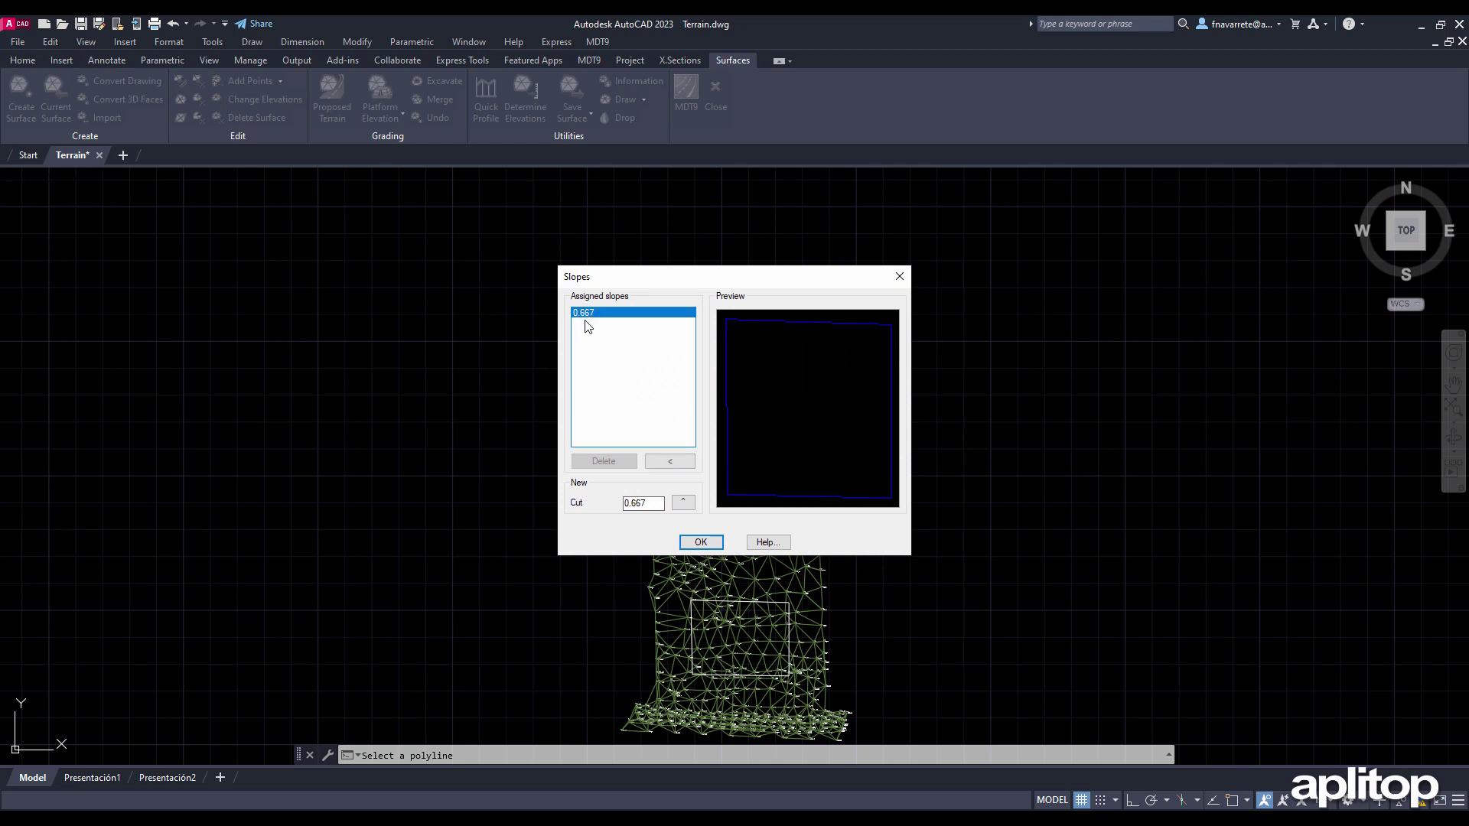
{"action": "left_click", "coordinate": [670, 462]}
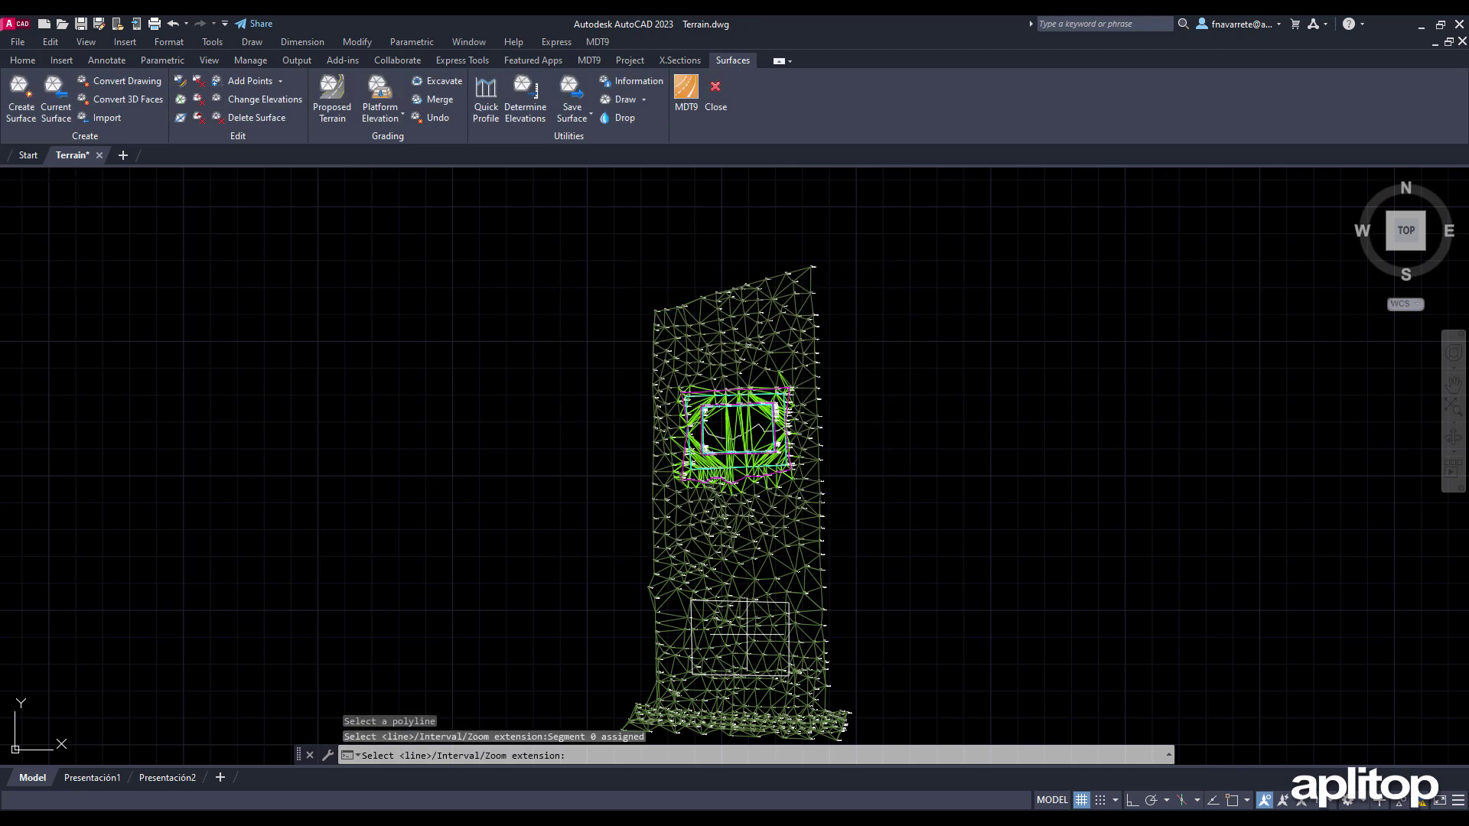
{"action": "left_click", "coordinate": [748, 677]}
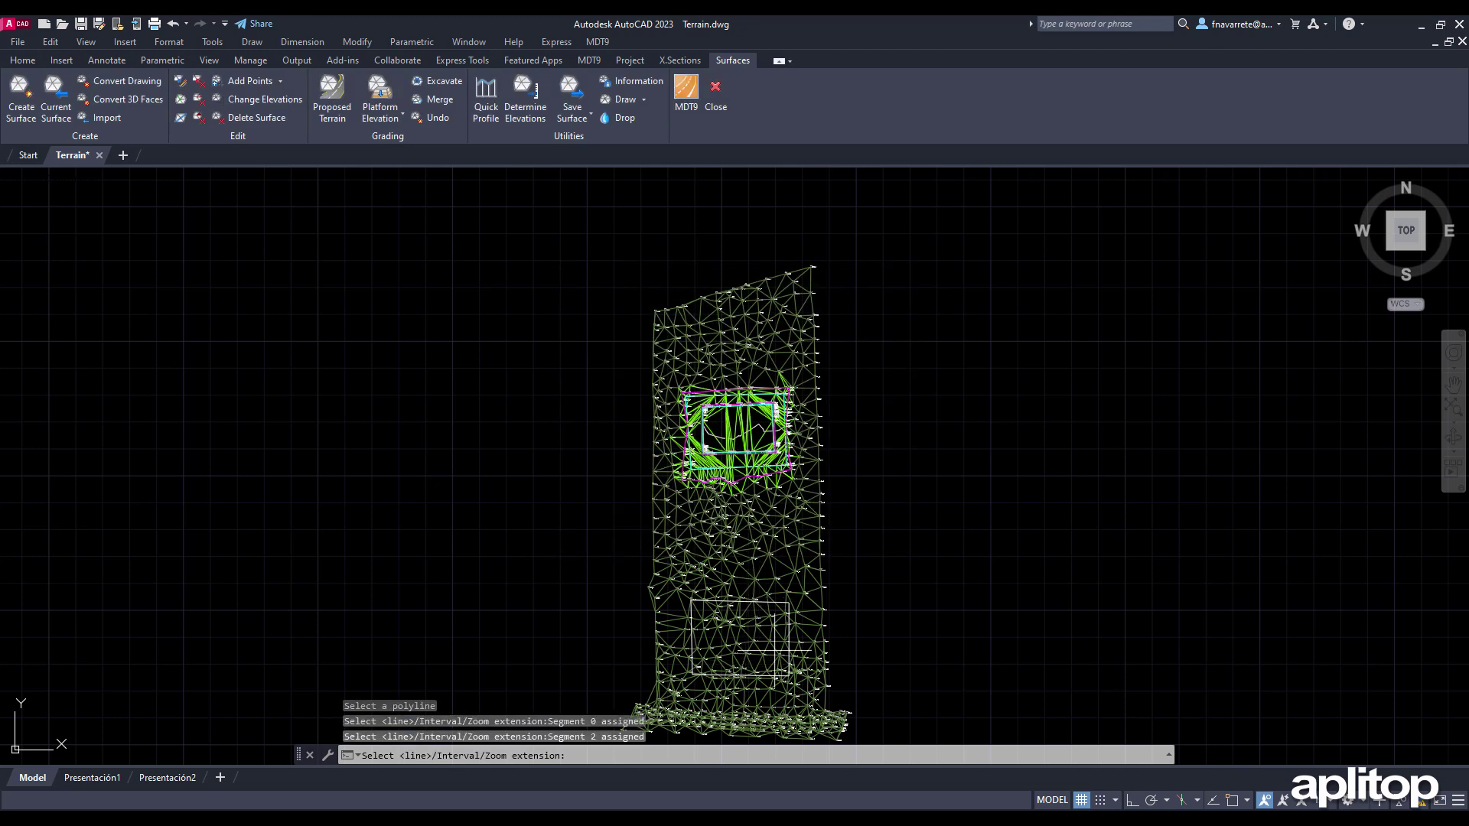
{"action": "key", "text": "Return"}
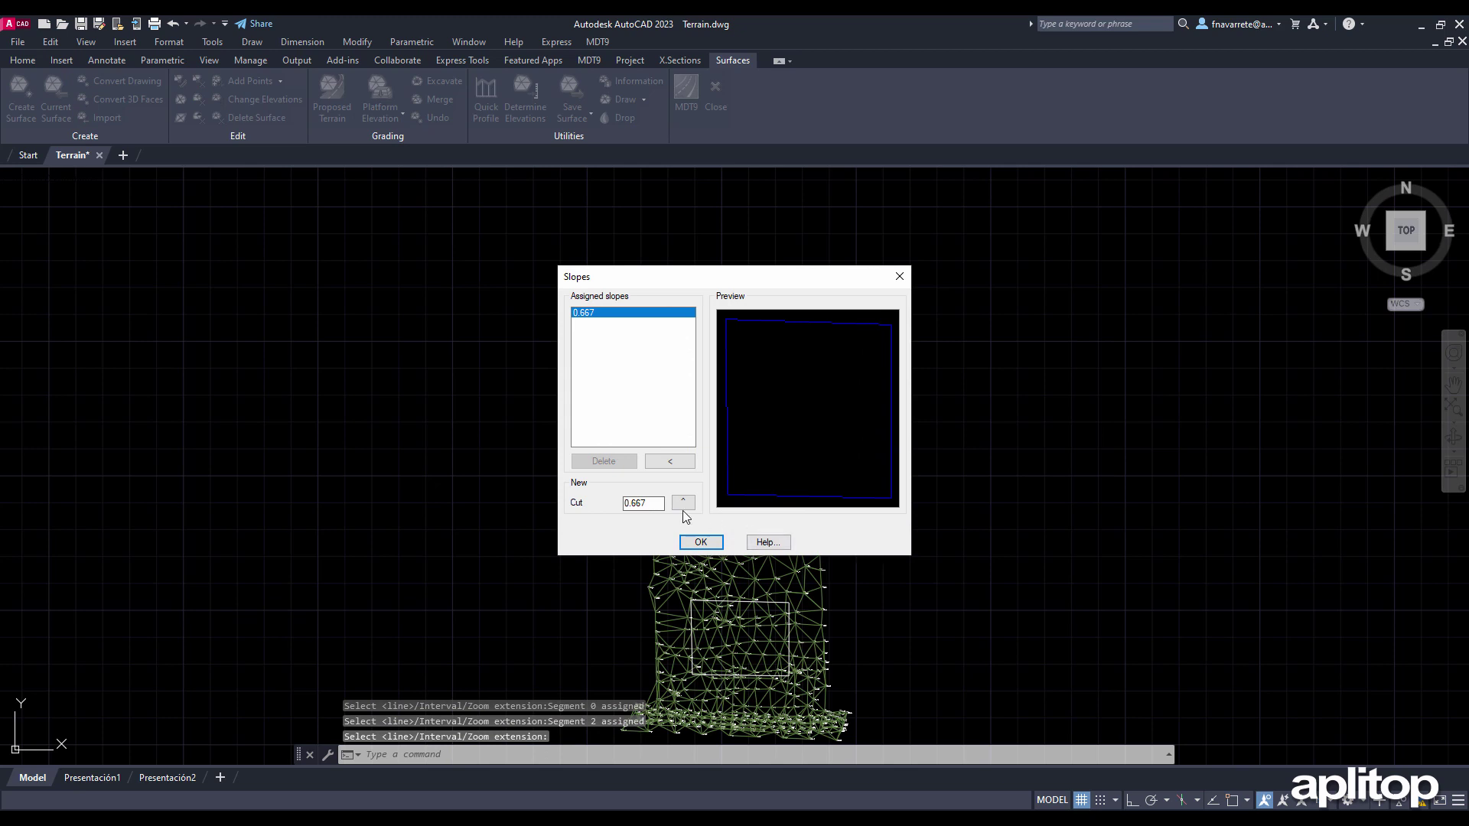
Add a cut slope of 1.5 for the platform's west and east edges and accept the cut slope assignments
{"action": "left_click_drag", "start_coordinate": [657, 502], "coordinate": [600, 509]}
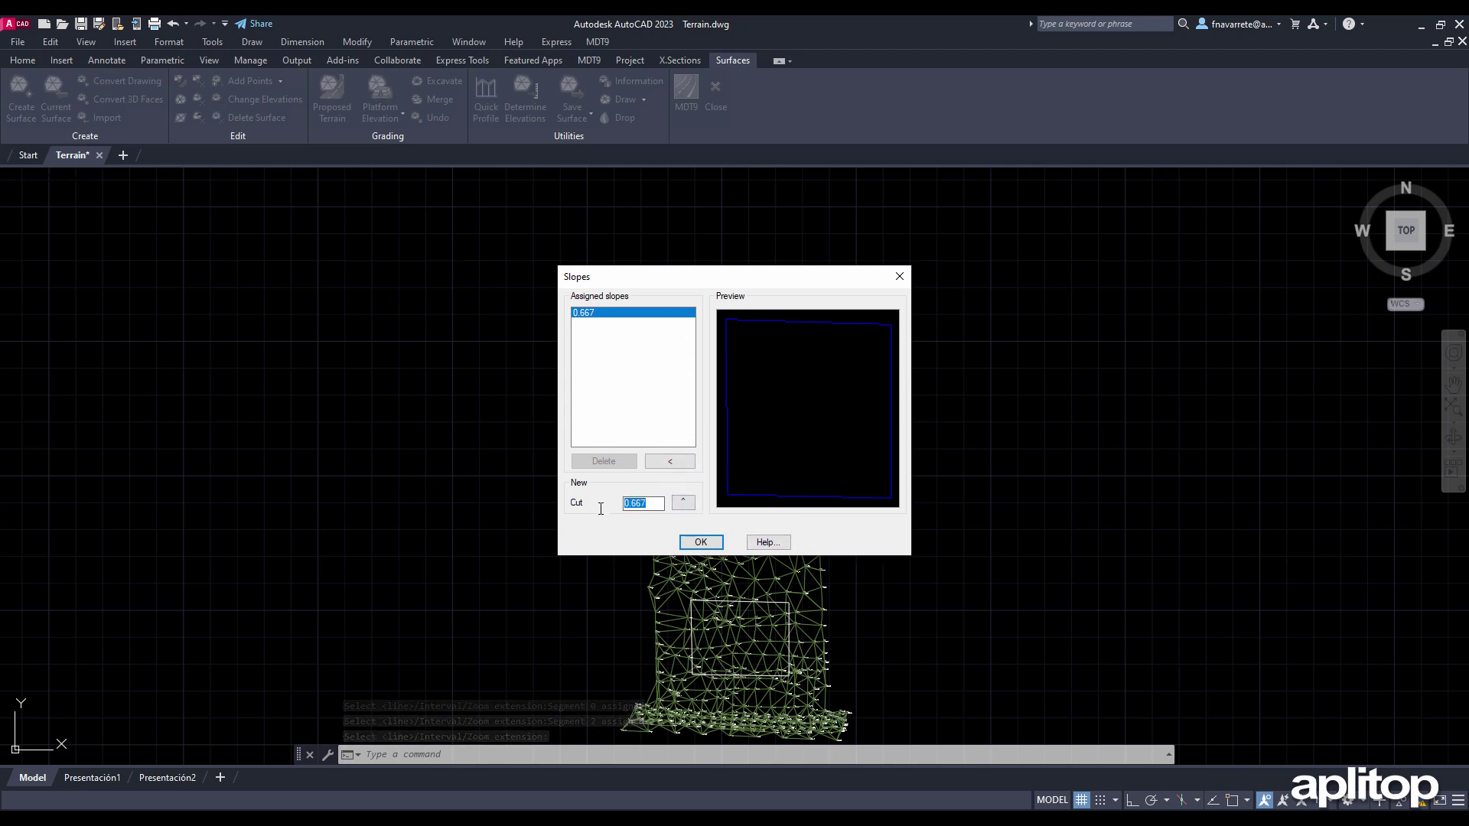
{"action": "type", "text": "1.5"}
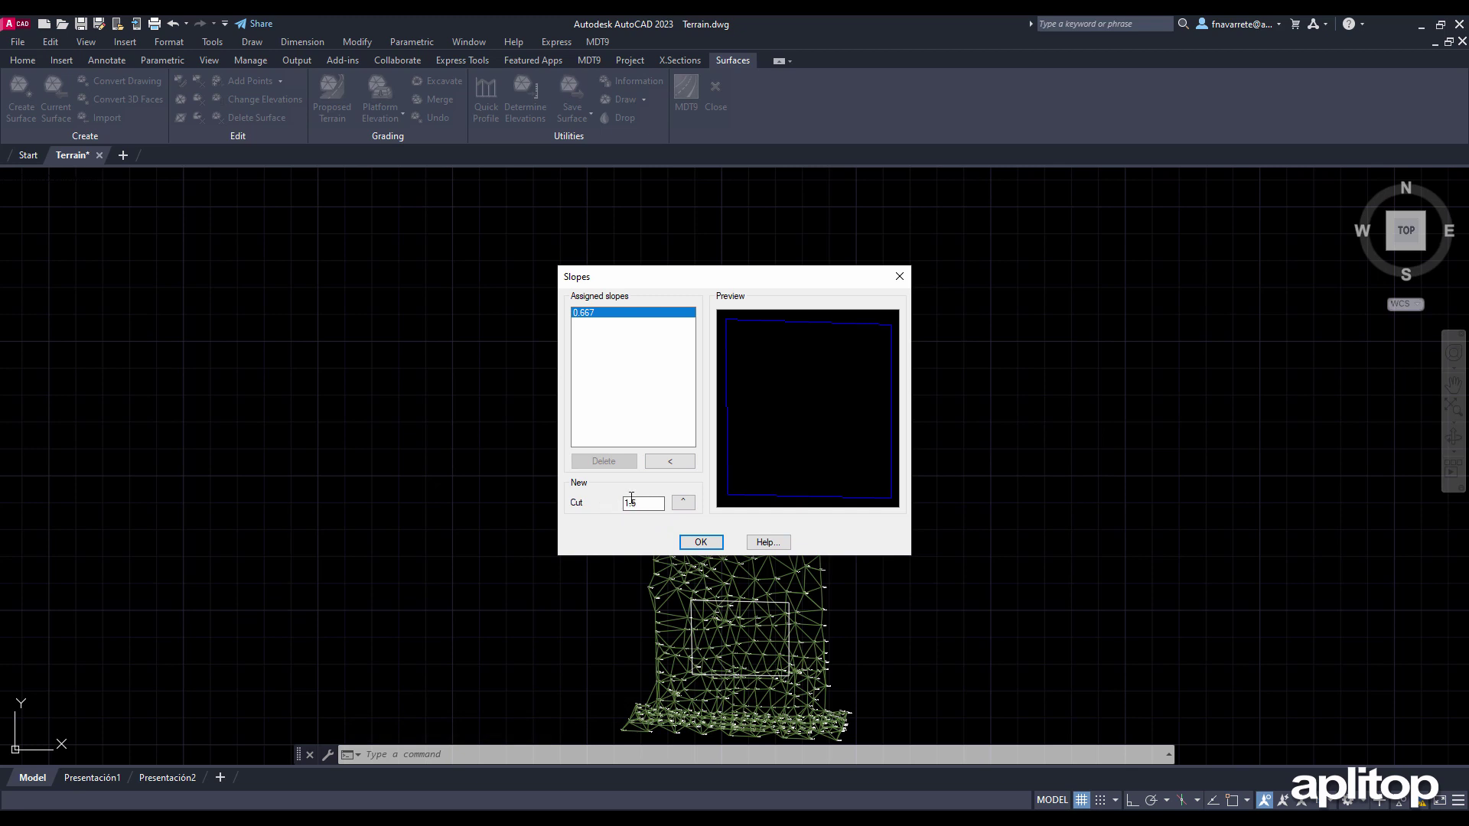
{"action": "key", "text": "Return"}
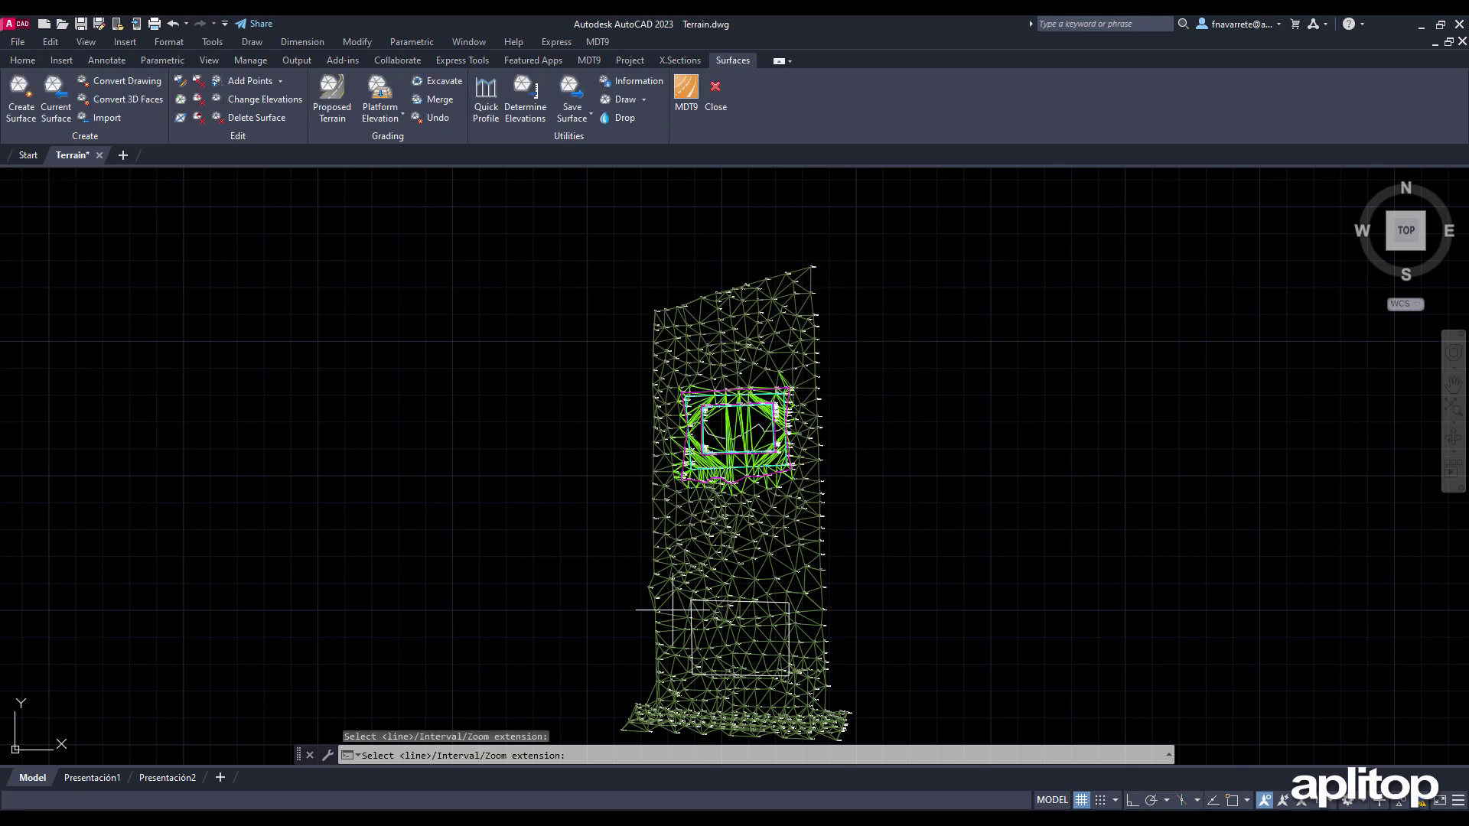
{"action": "left_click", "coordinate": [667, 632]}
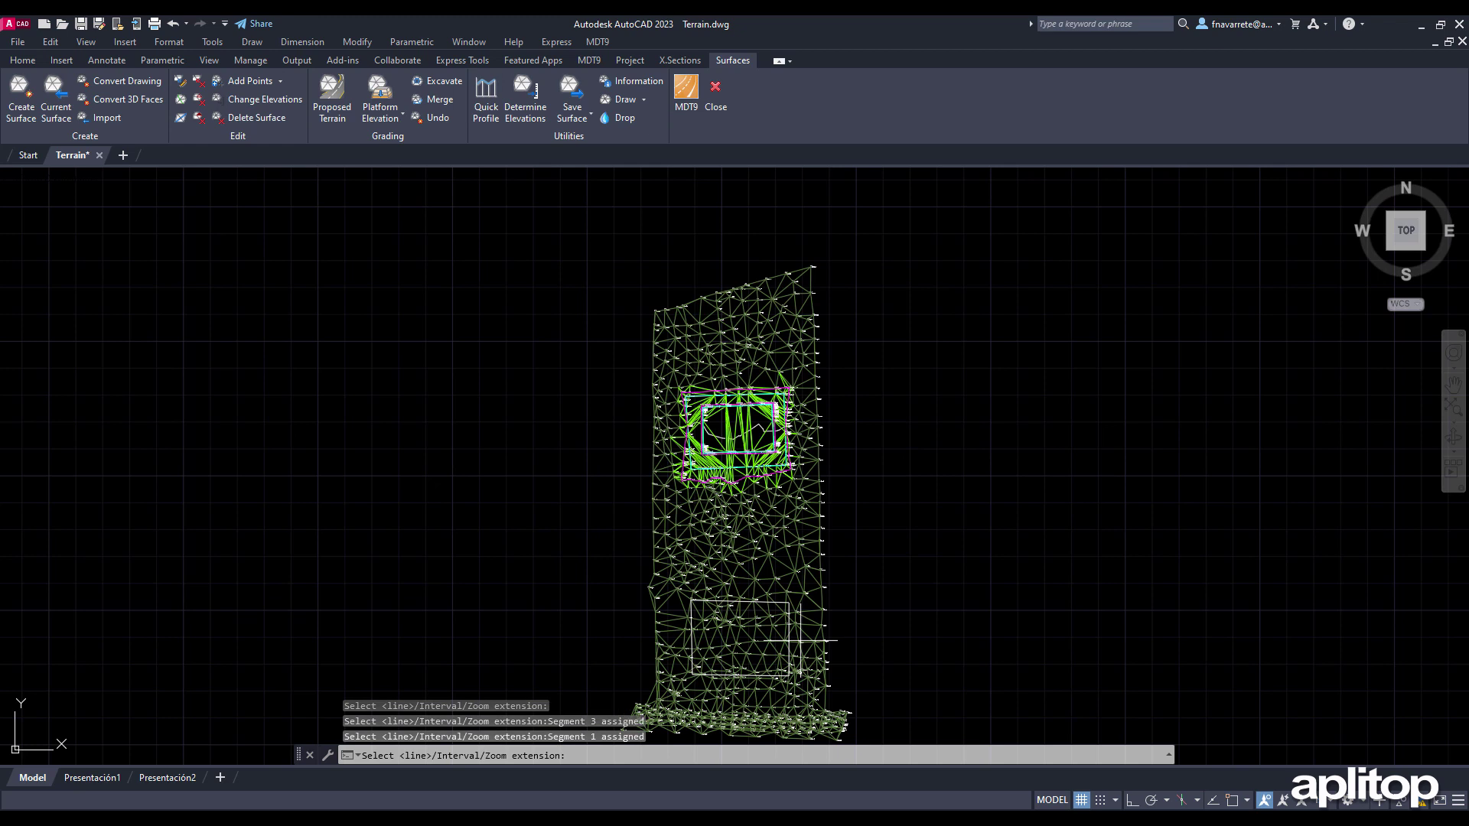
{"action": "key", "text": "Return"}
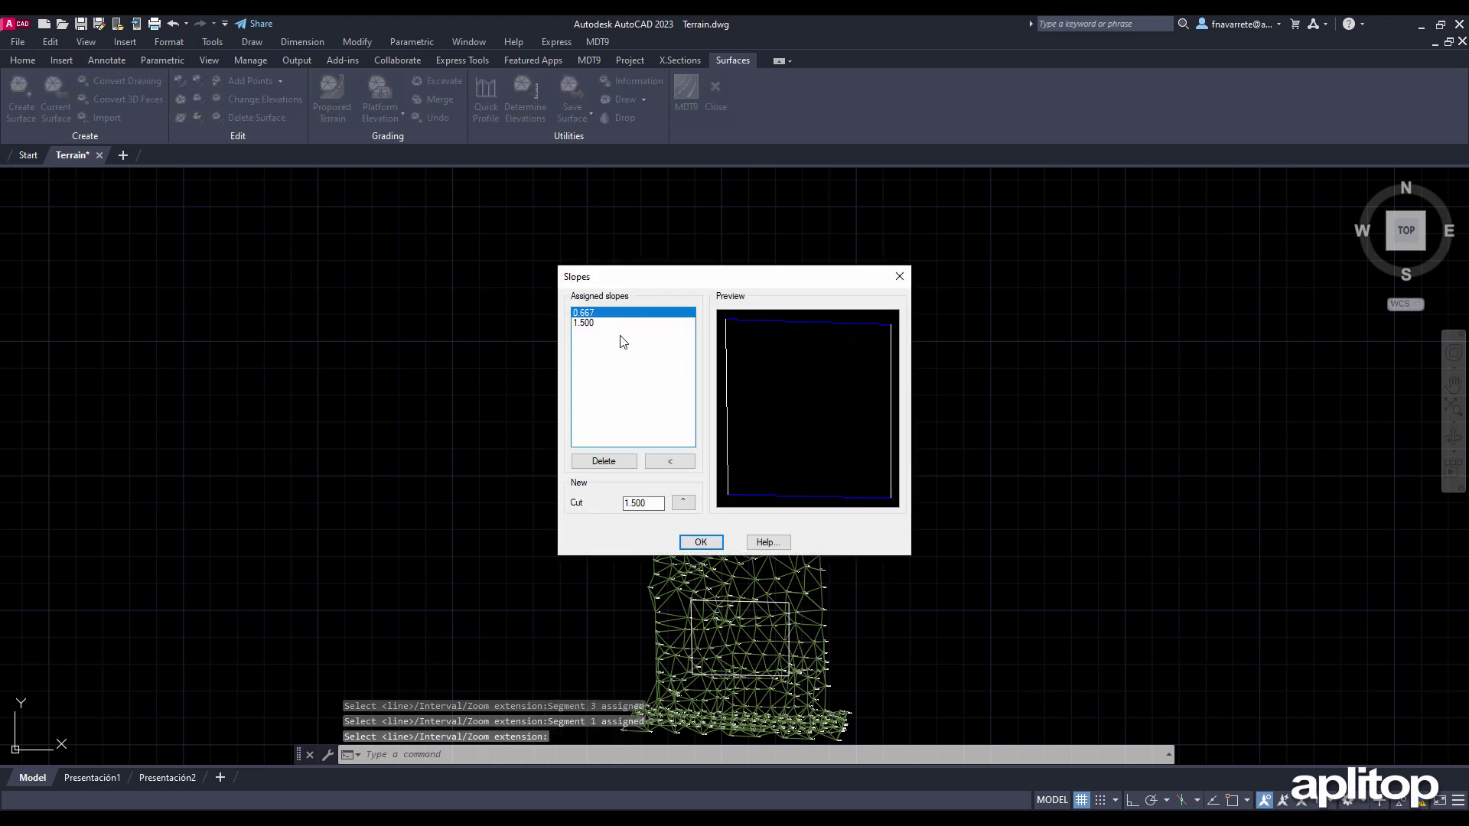
{"action": "left_click", "coordinate": [605, 324]}
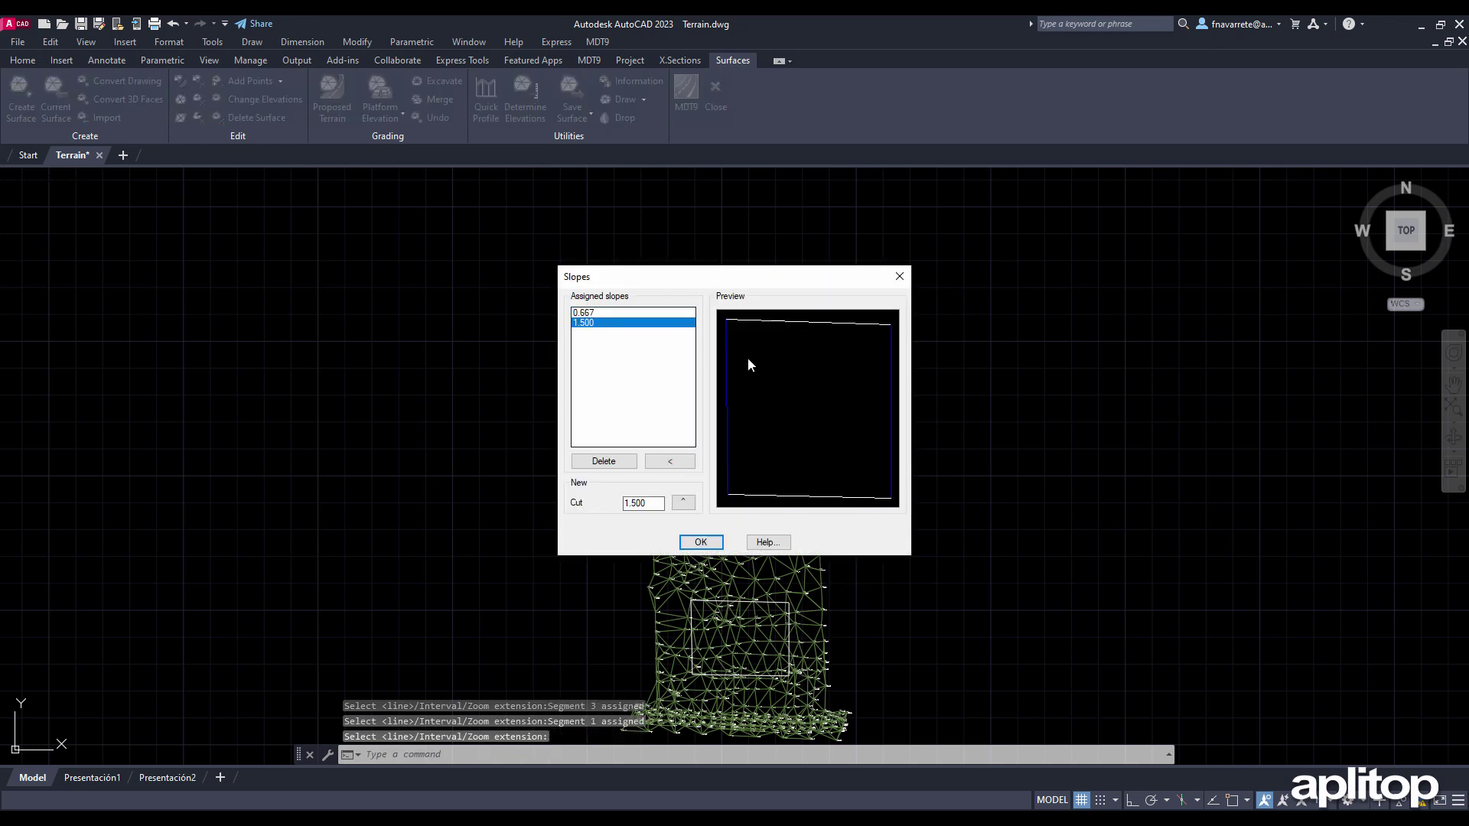
{"action": "left_click", "coordinate": [660, 313]}
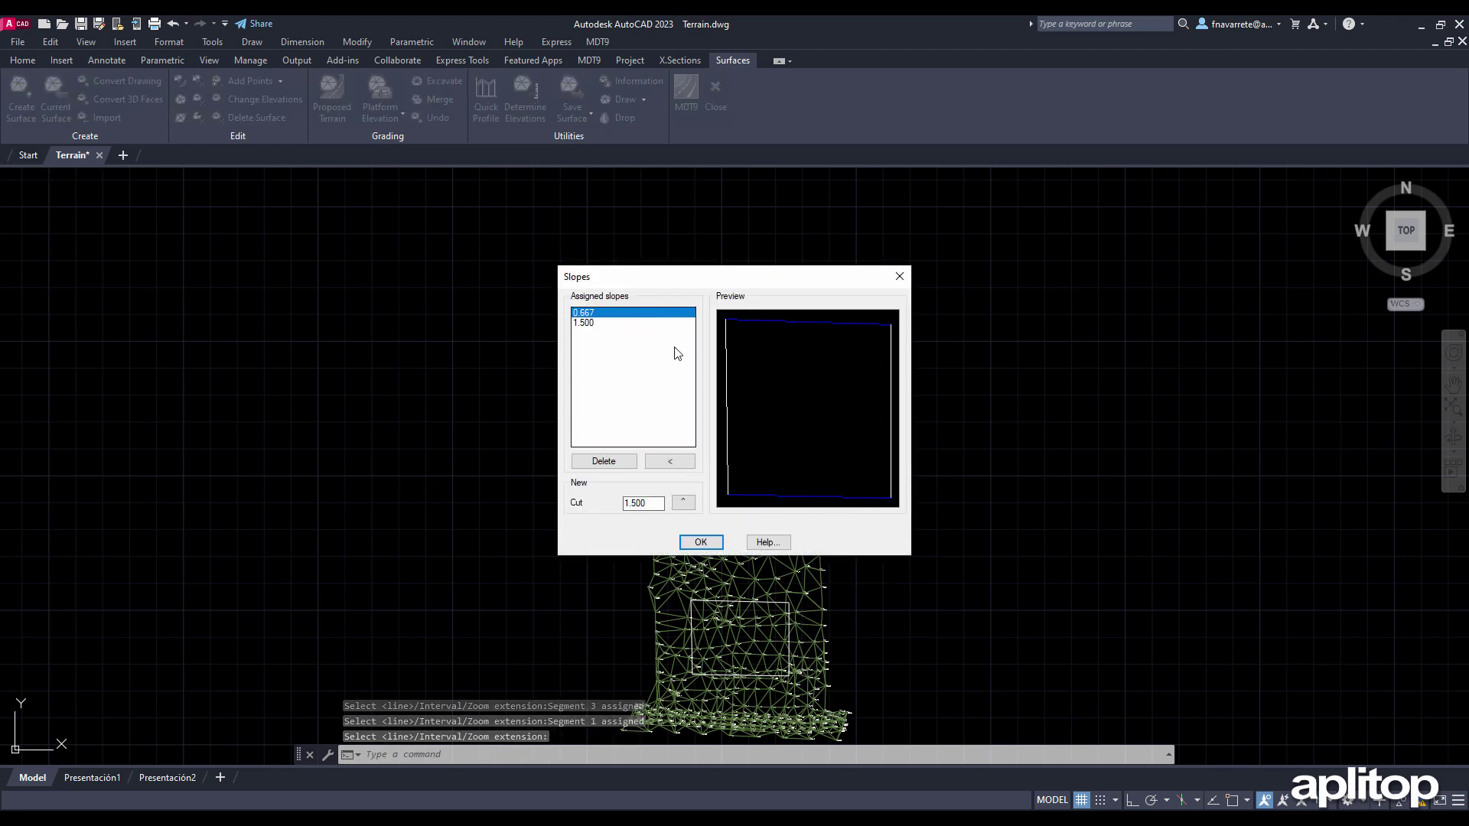
{"action": "left_click", "coordinate": [701, 543]}
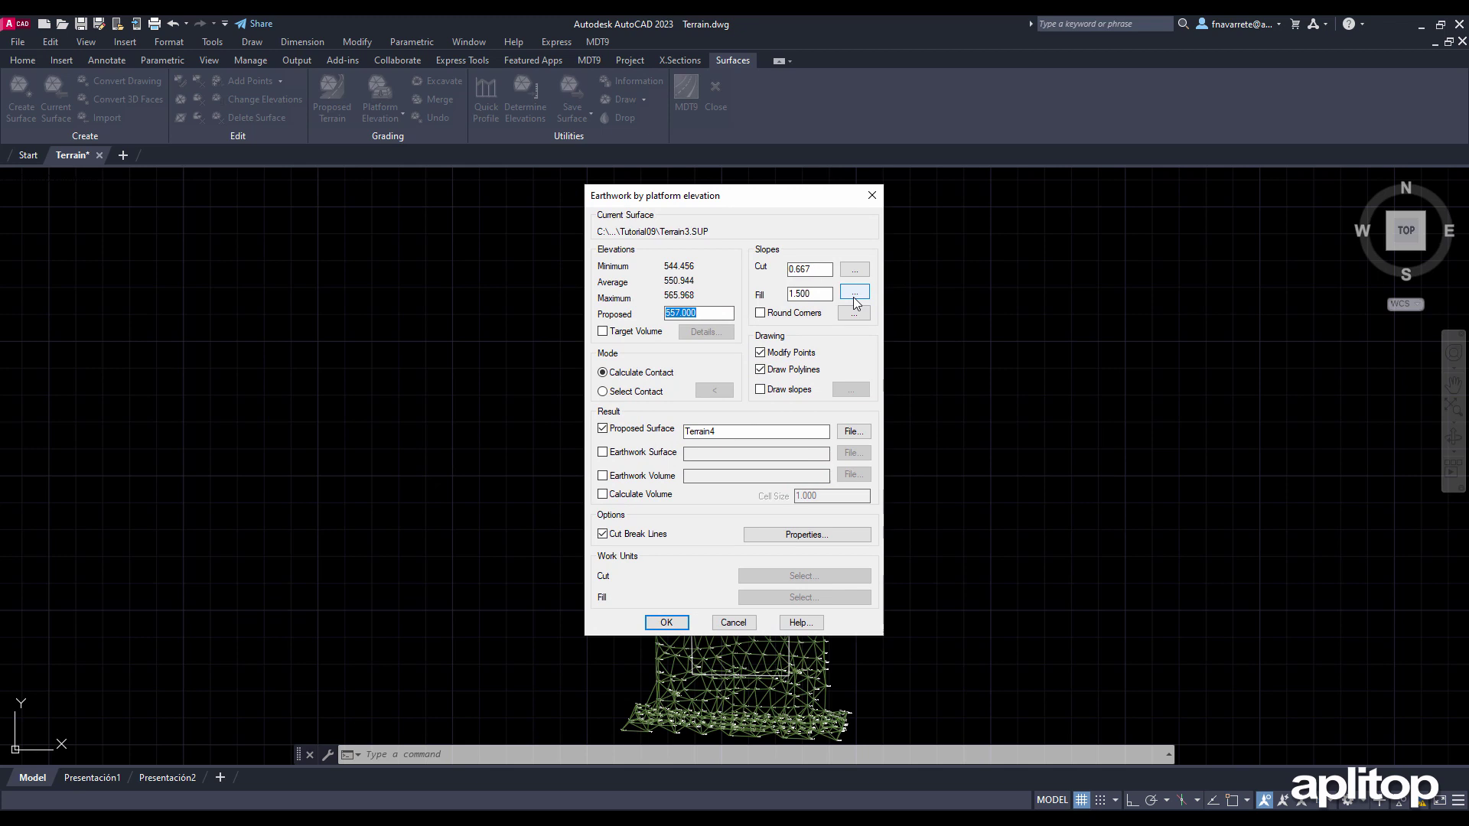
Add a fill slope of 0.5 for the platform's north and south edges
{"action": "left_click", "coordinate": [854, 297]}
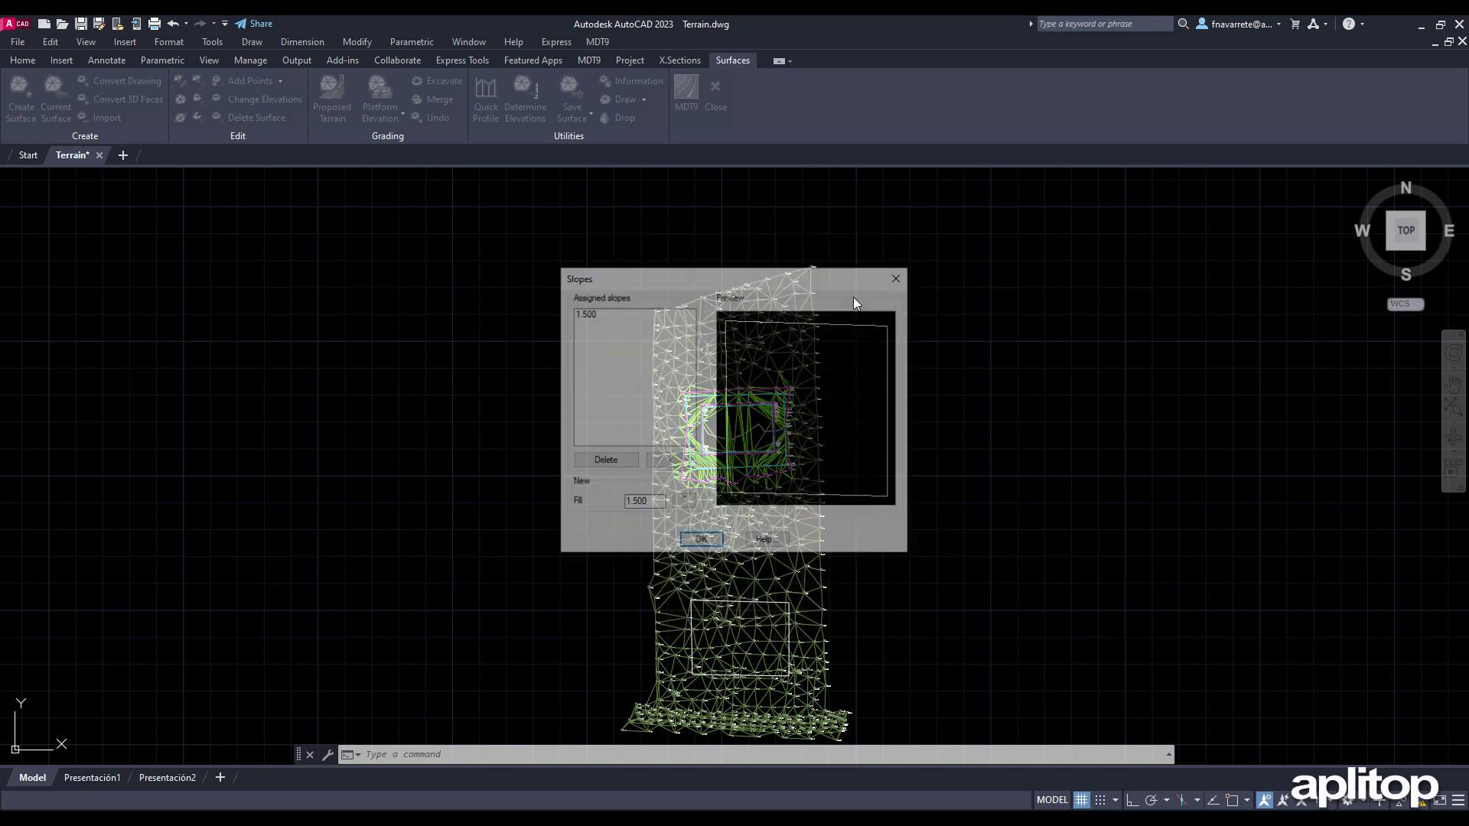
{"action": "left_click", "coordinate": [604, 315]}
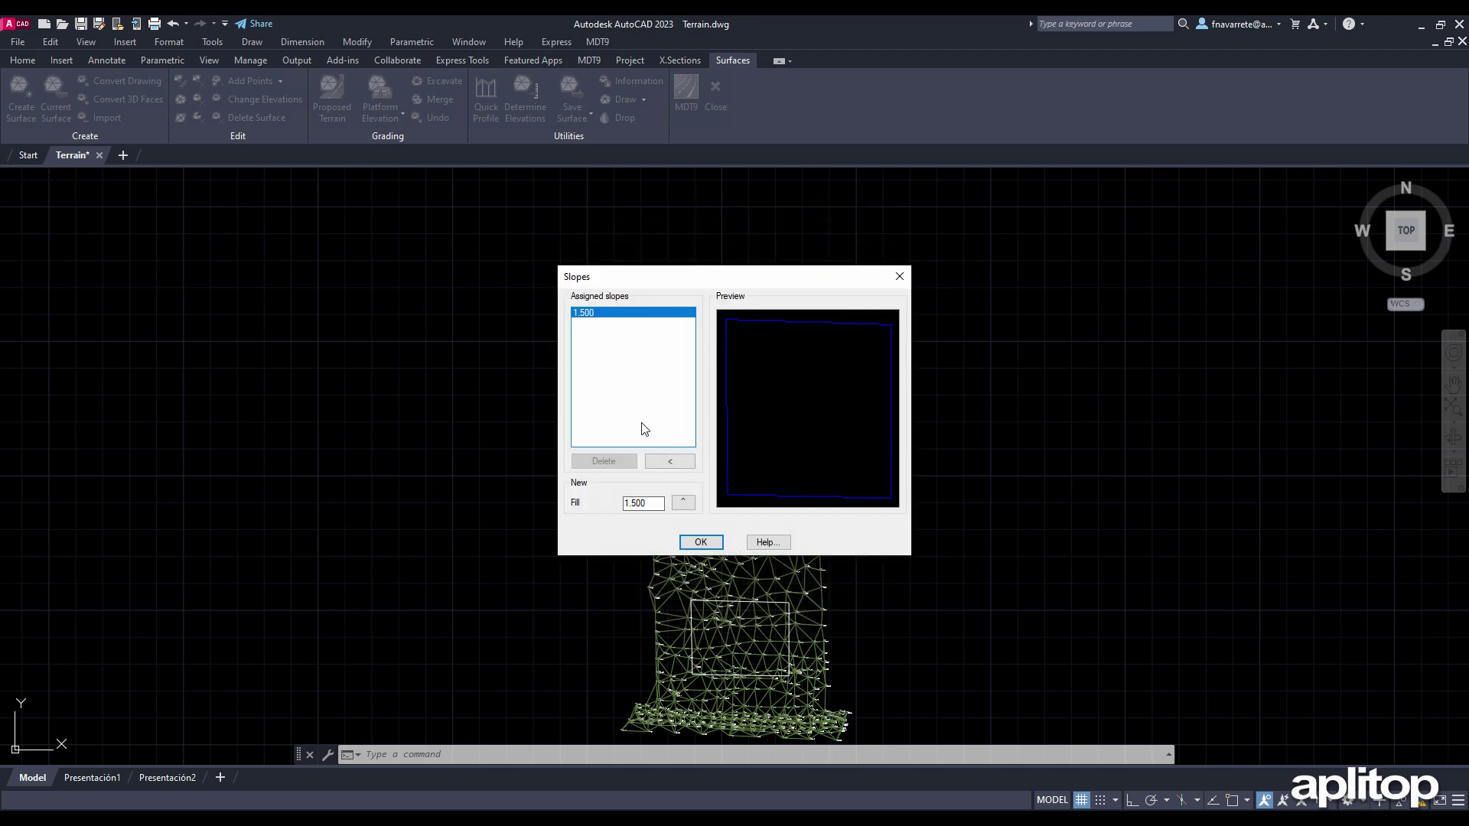
{"action": "left_click_drag", "start_coordinate": [649, 504], "coordinate": [575, 503]}
{"action": "type", "text": "0.5"}
{"action": "left_click", "coordinate": [682, 503]}
{"action": "left_click", "coordinate": [747, 597]}
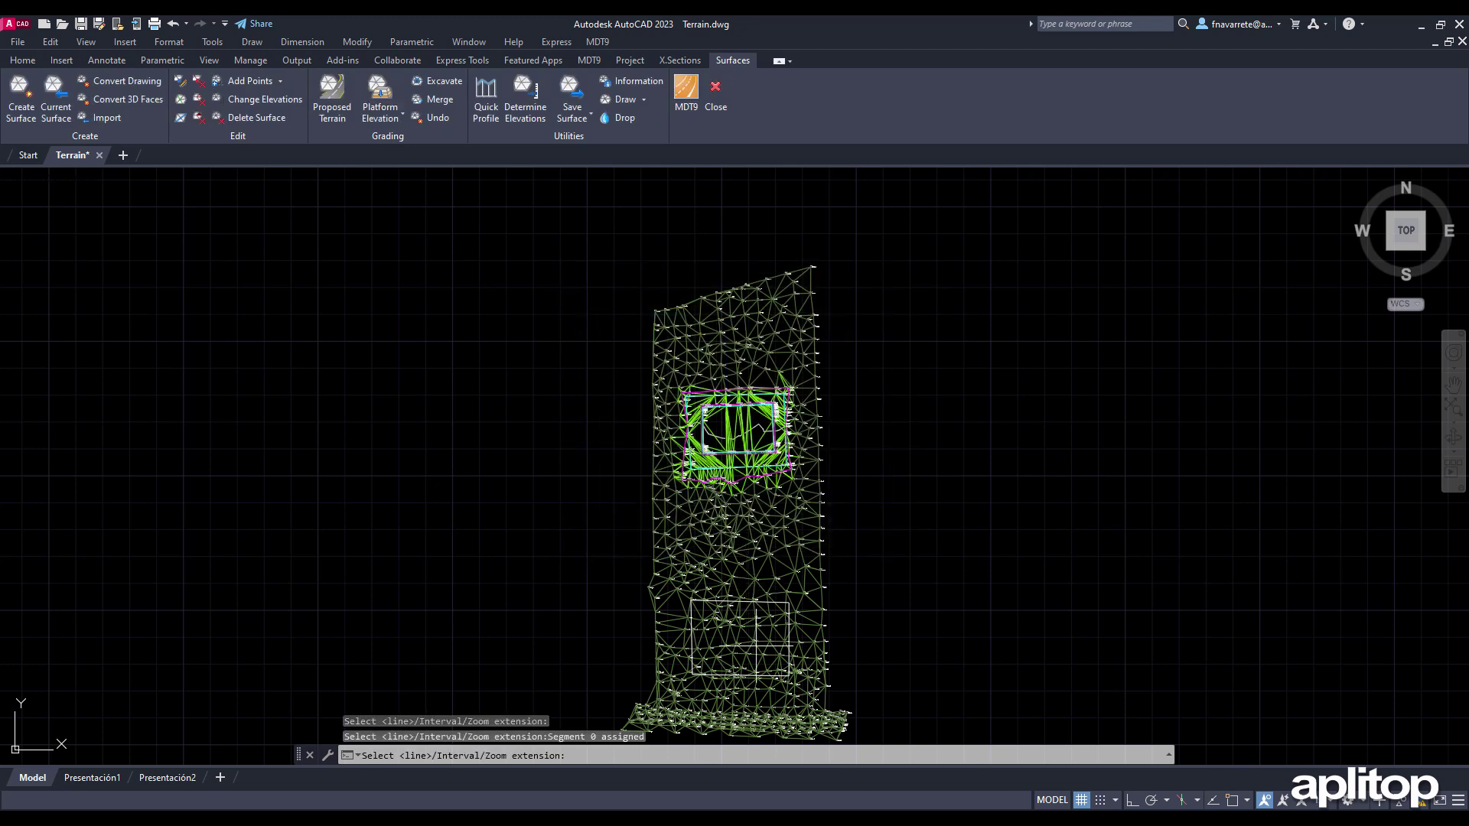
{"action": "left_click", "coordinate": [749, 674]}
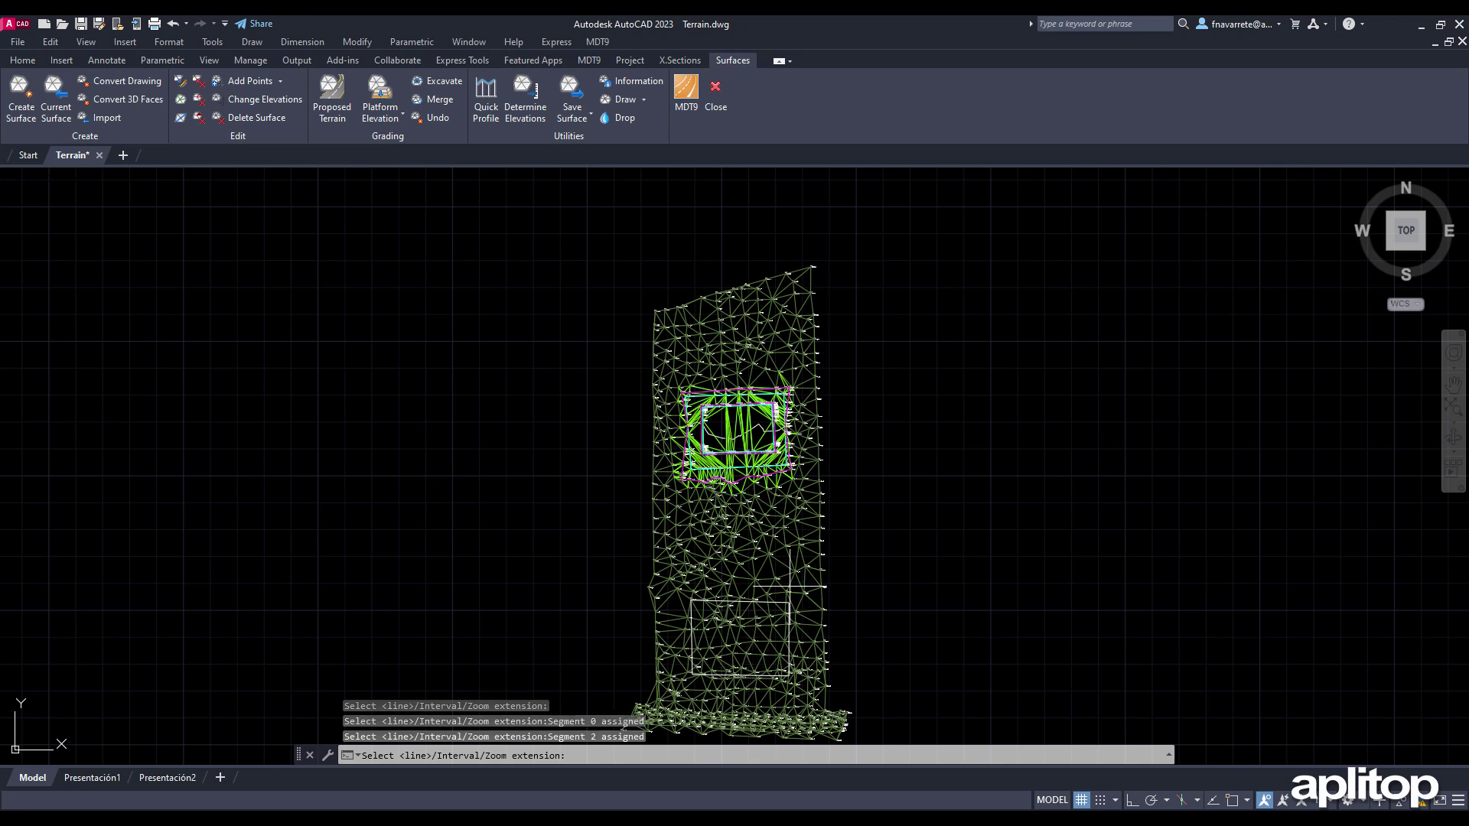
{"action": "key", "text": "Return"}
Delete the 1.5 fill slope and assign a fill slope of 1.0 to the platform's west and east edges
{"action": "left_click", "coordinate": [585, 323]}
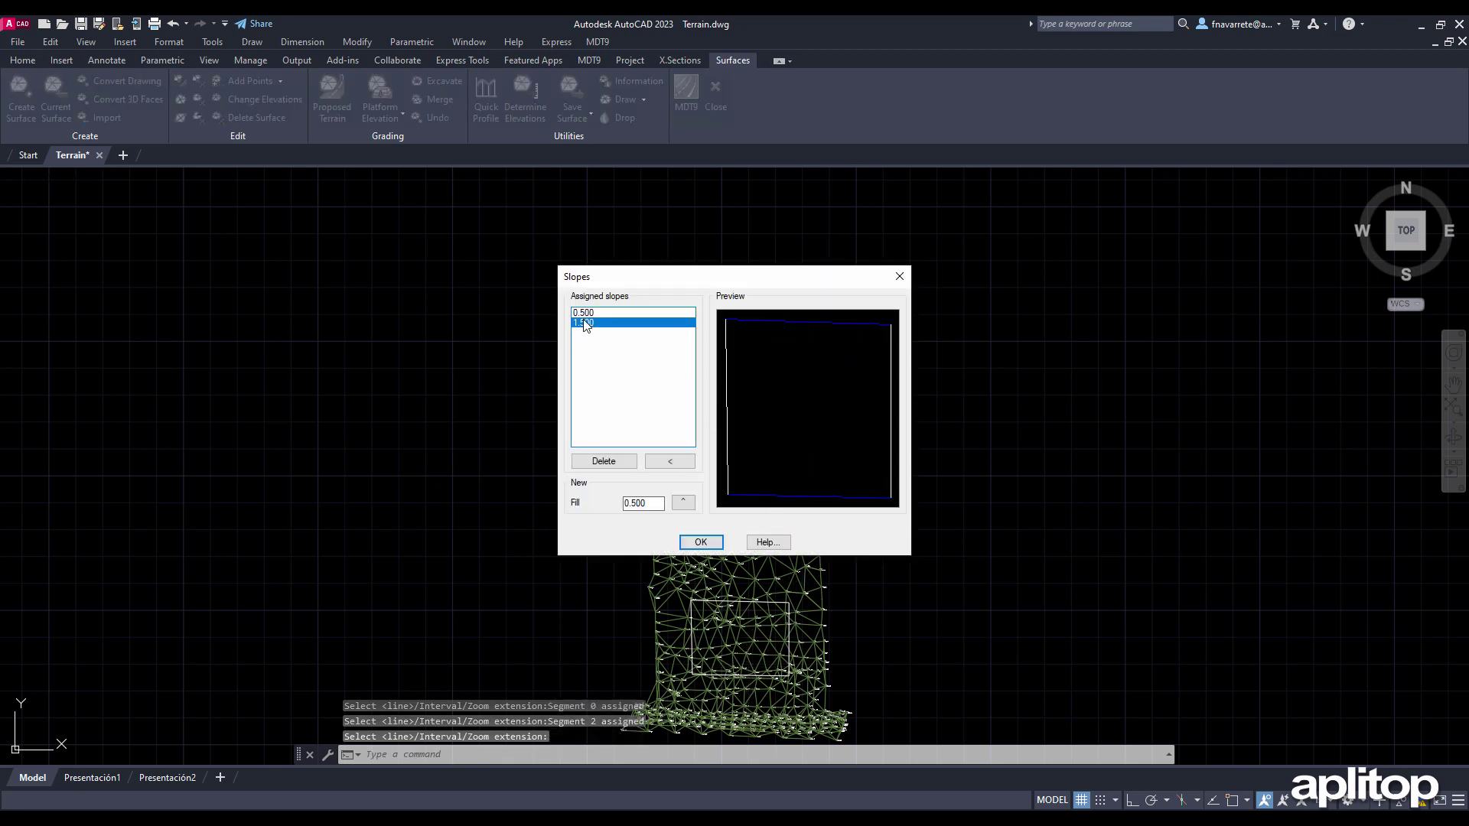
{"action": "left_click", "coordinate": [625, 461]}
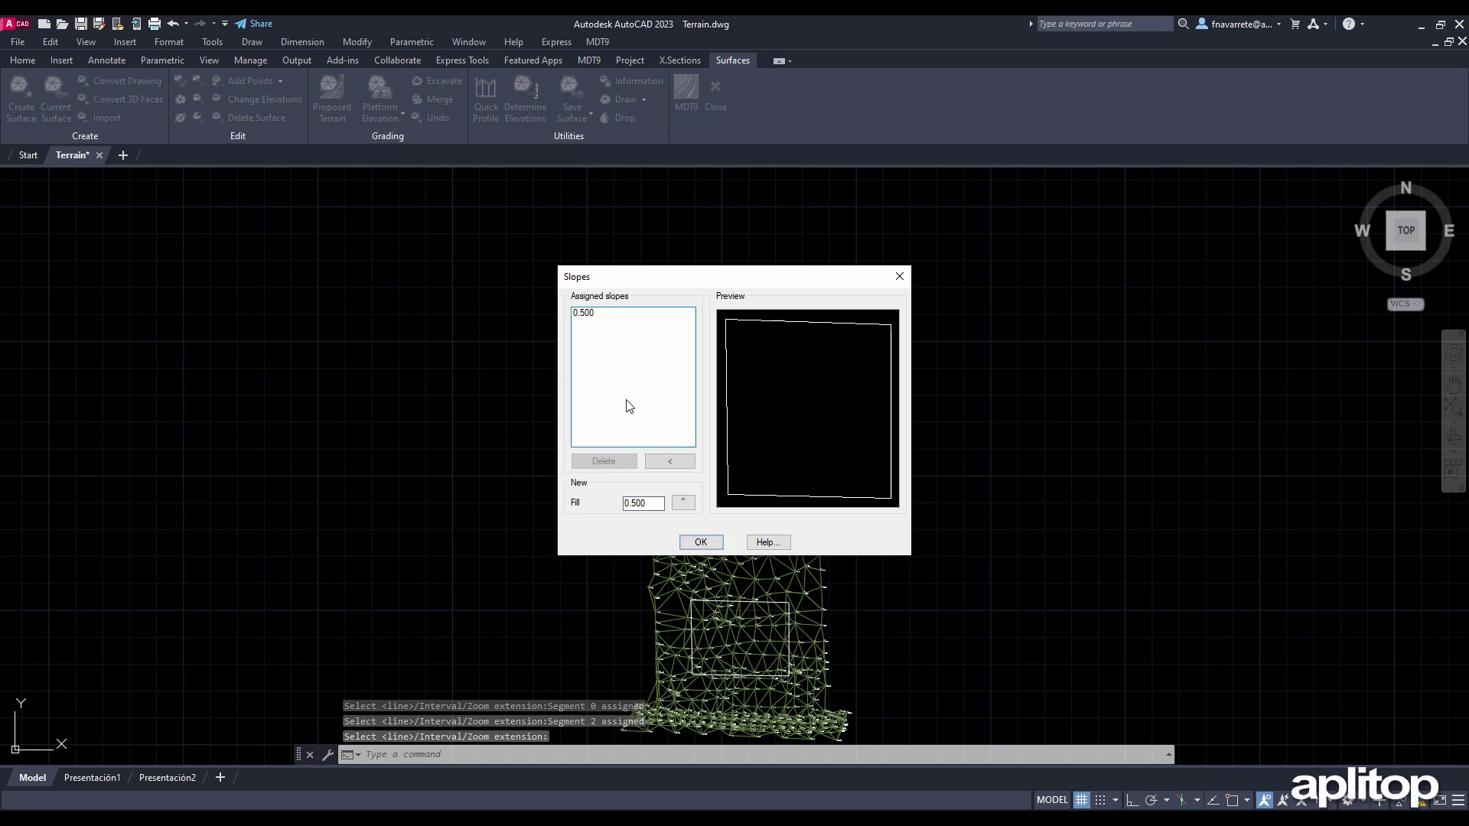
{"action": "left_click", "coordinate": [616, 315]}
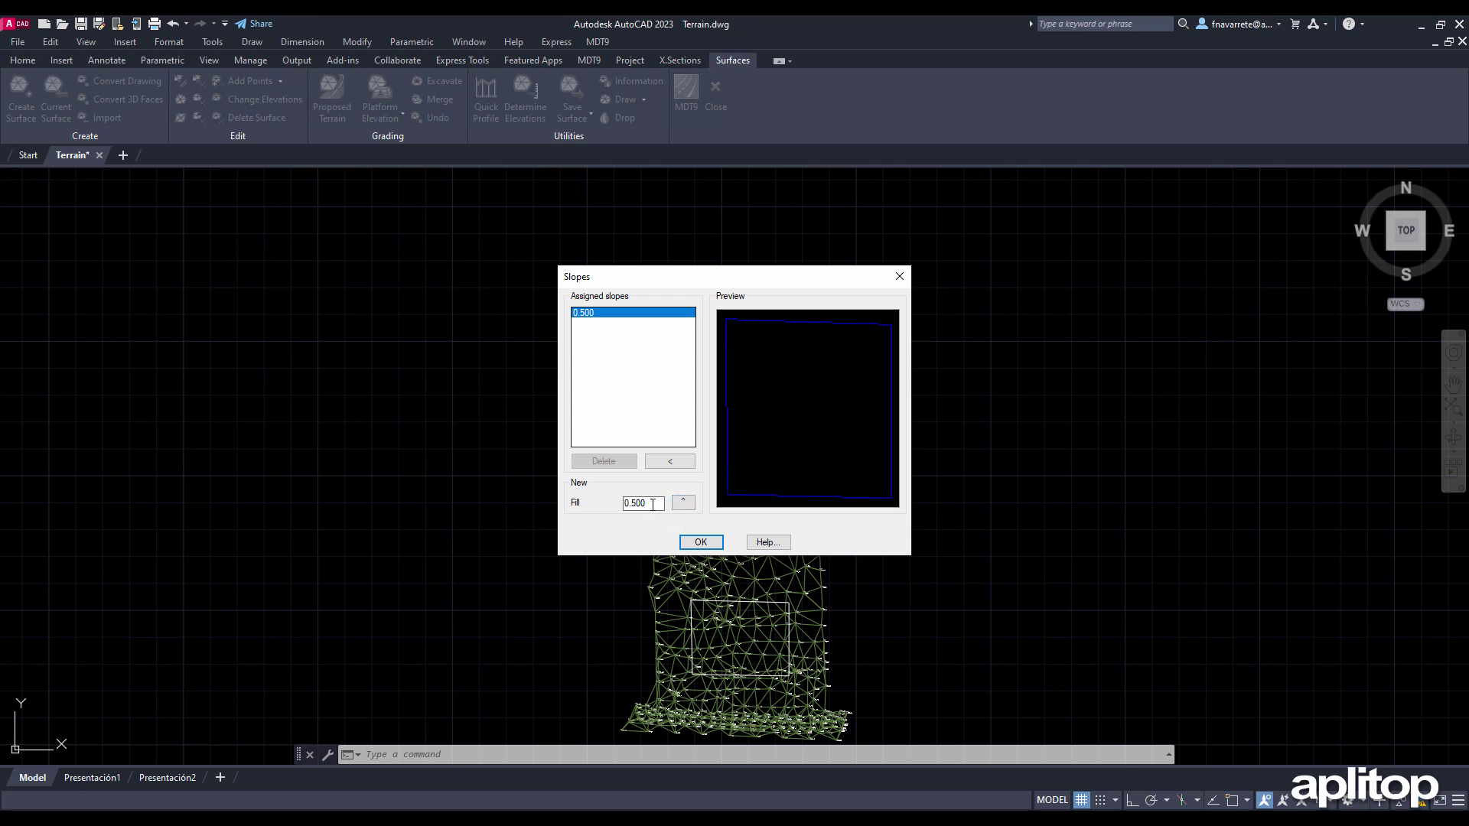
{"action": "left_click_drag", "start_coordinate": [652, 504], "coordinate": [601, 511]}
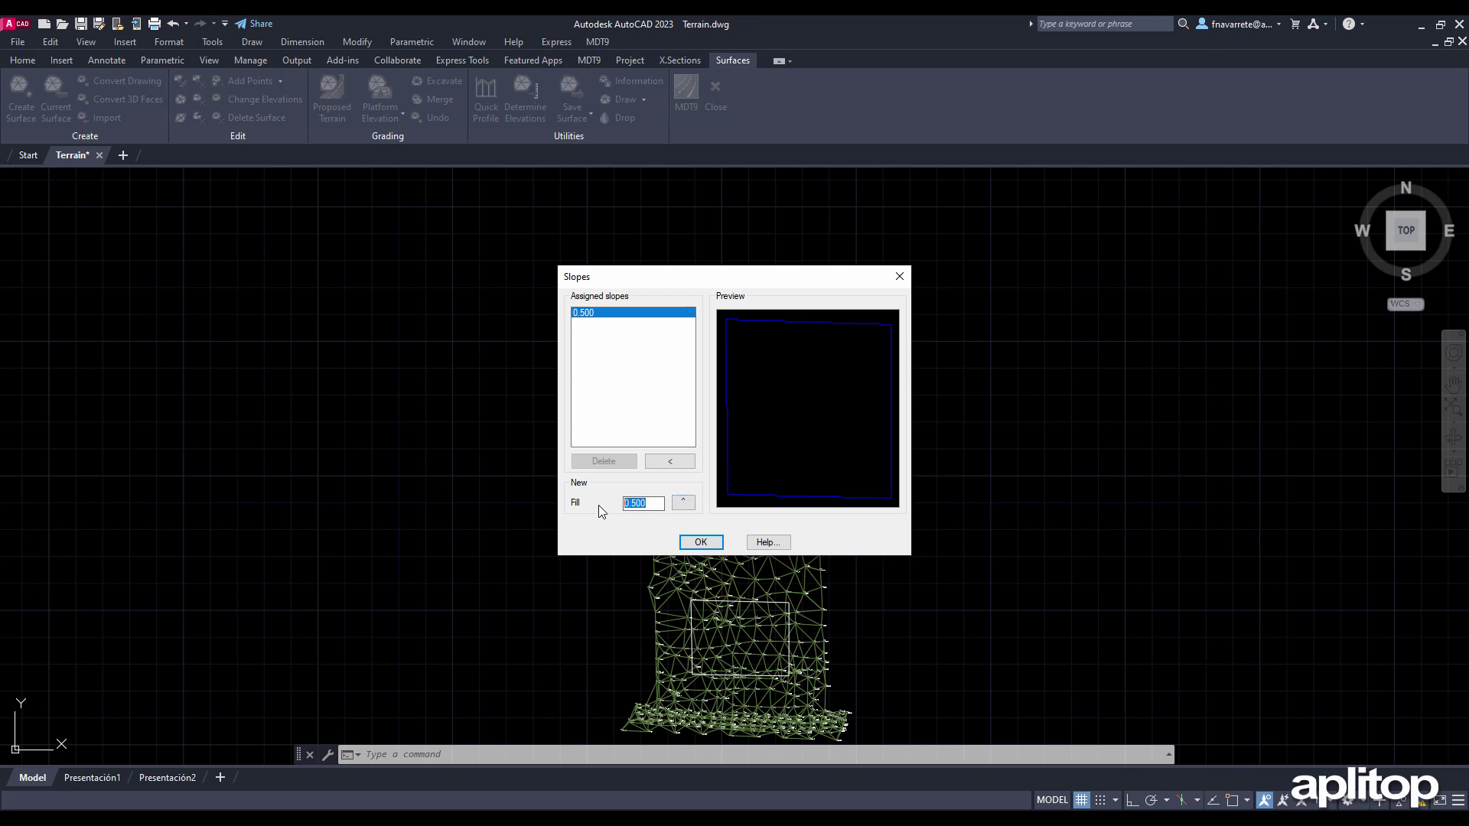
{"action": "left_click", "coordinate": [682, 502]}
{"action": "left_click", "coordinate": [677, 620]}
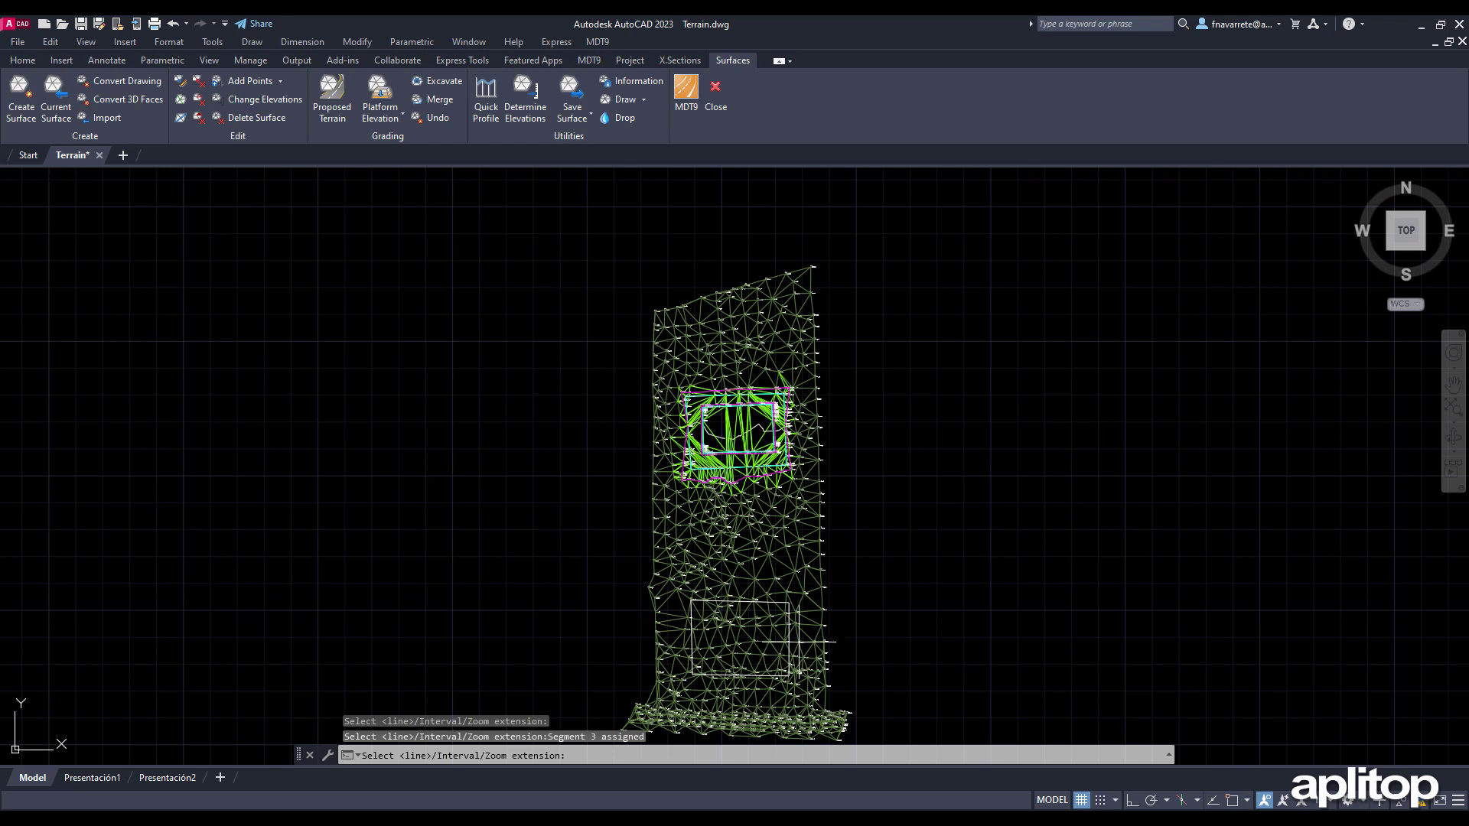
{"action": "left_click", "coordinate": [791, 639]}
{"action": "key", "text": "Return"}
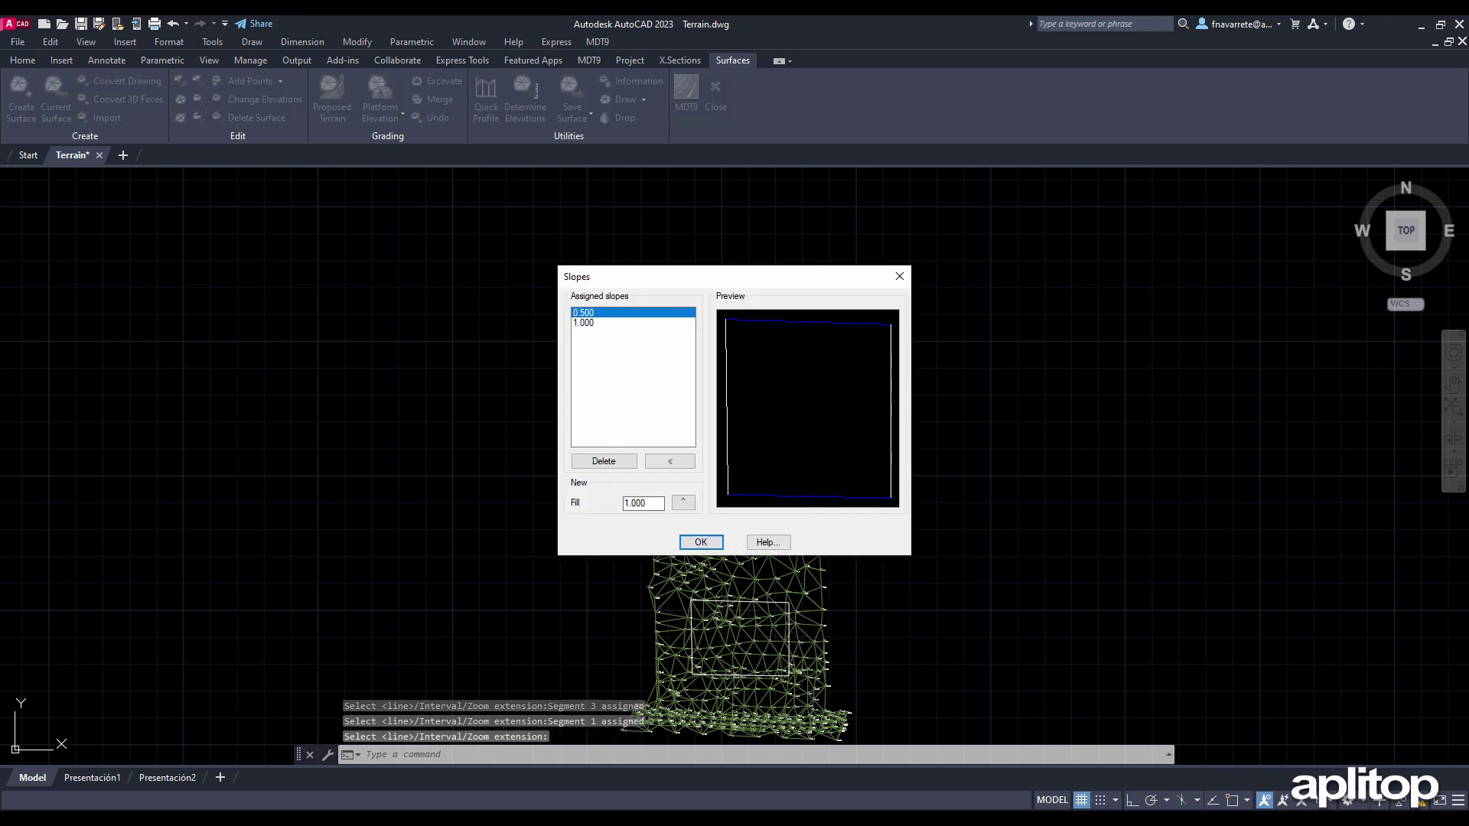
{"action": "left_click", "coordinate": [584, 323]}
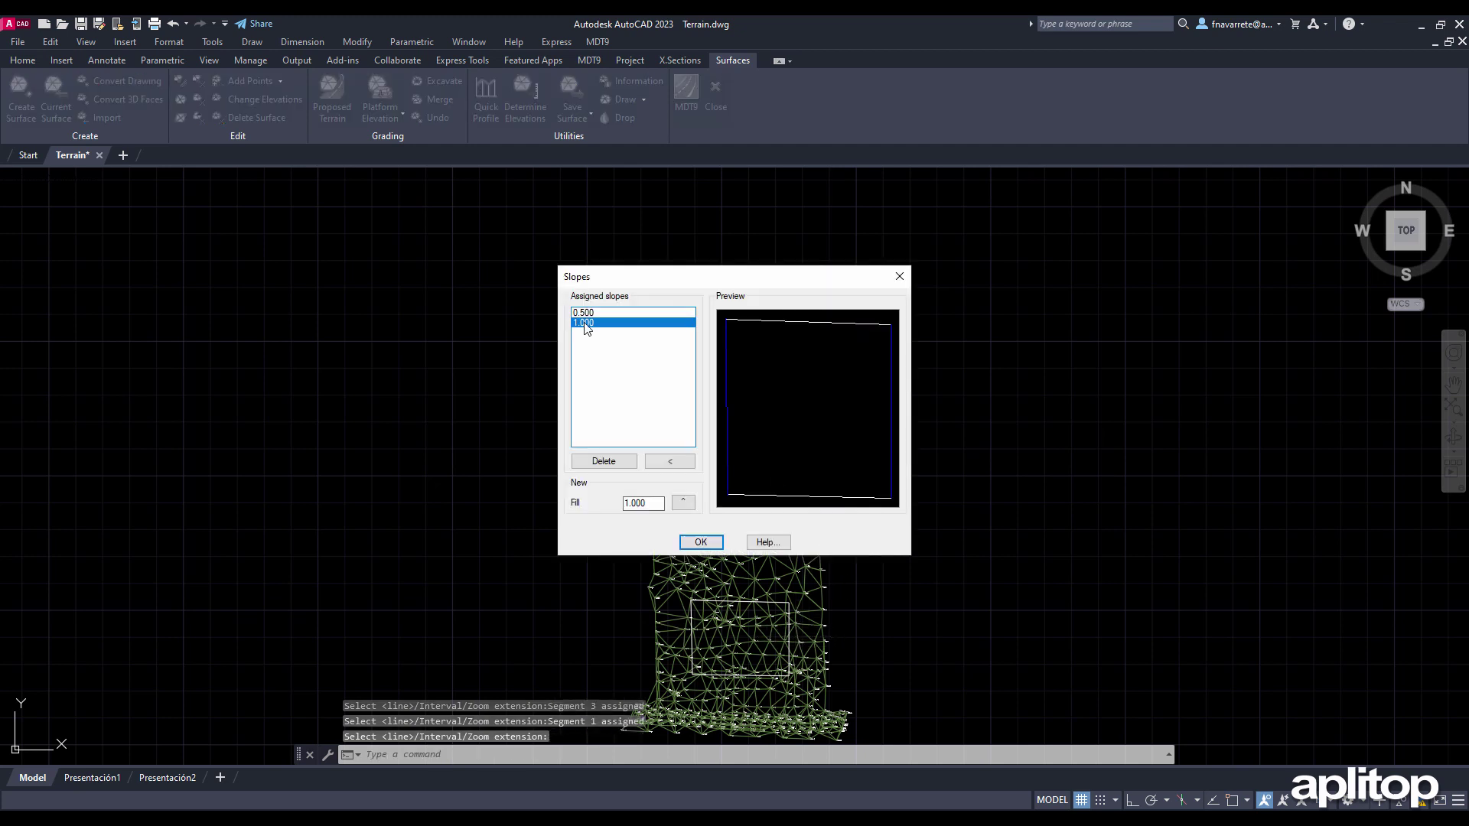
{"action": "left_click", "coordinate": [698, 543]}
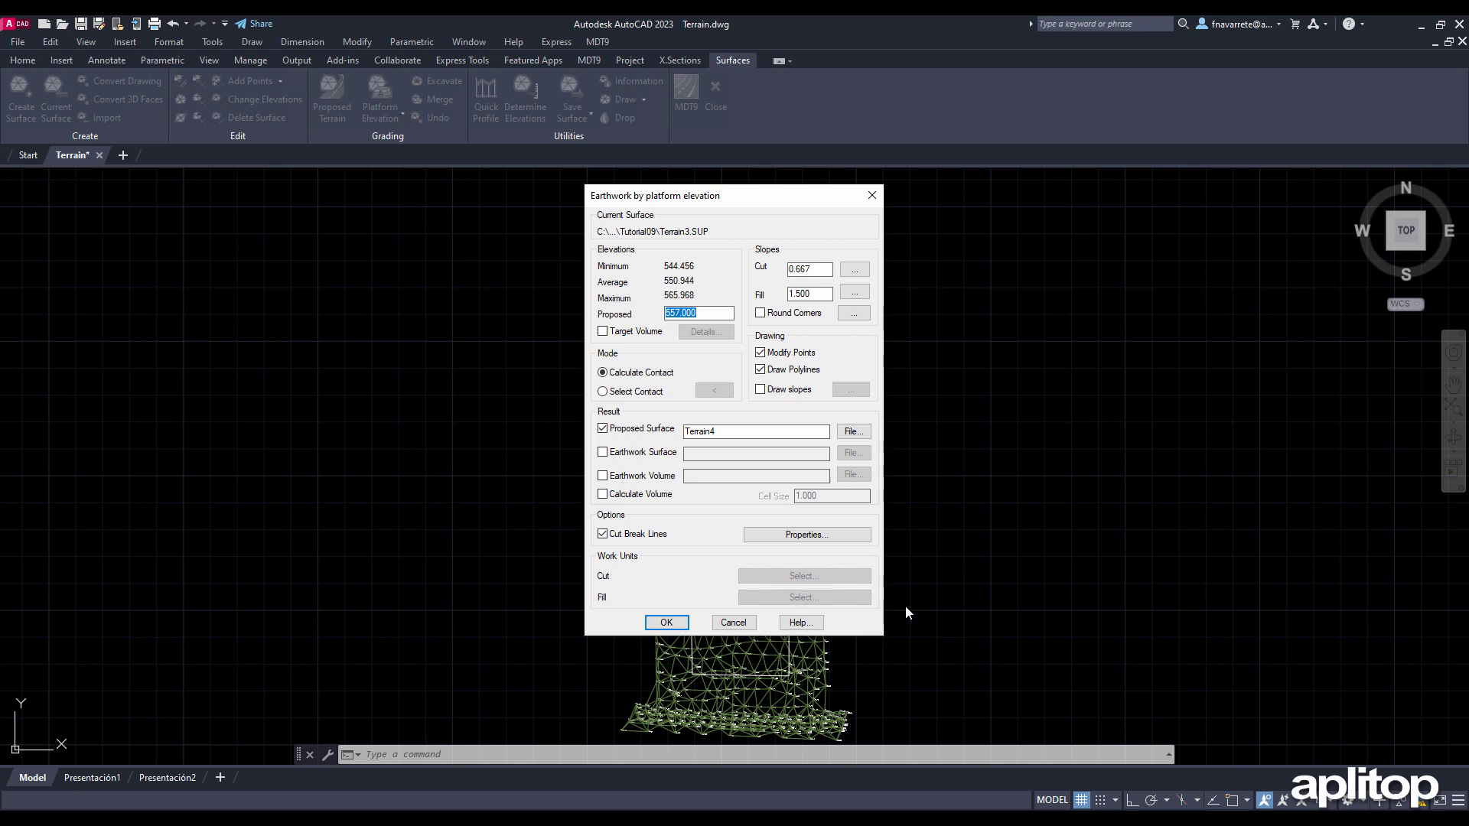
Generate the southern platform's earthwork as the proposed surface Terrain4 and inspect its slopes in plan
{"action": "left_click", "coordinate": [682, 623]}
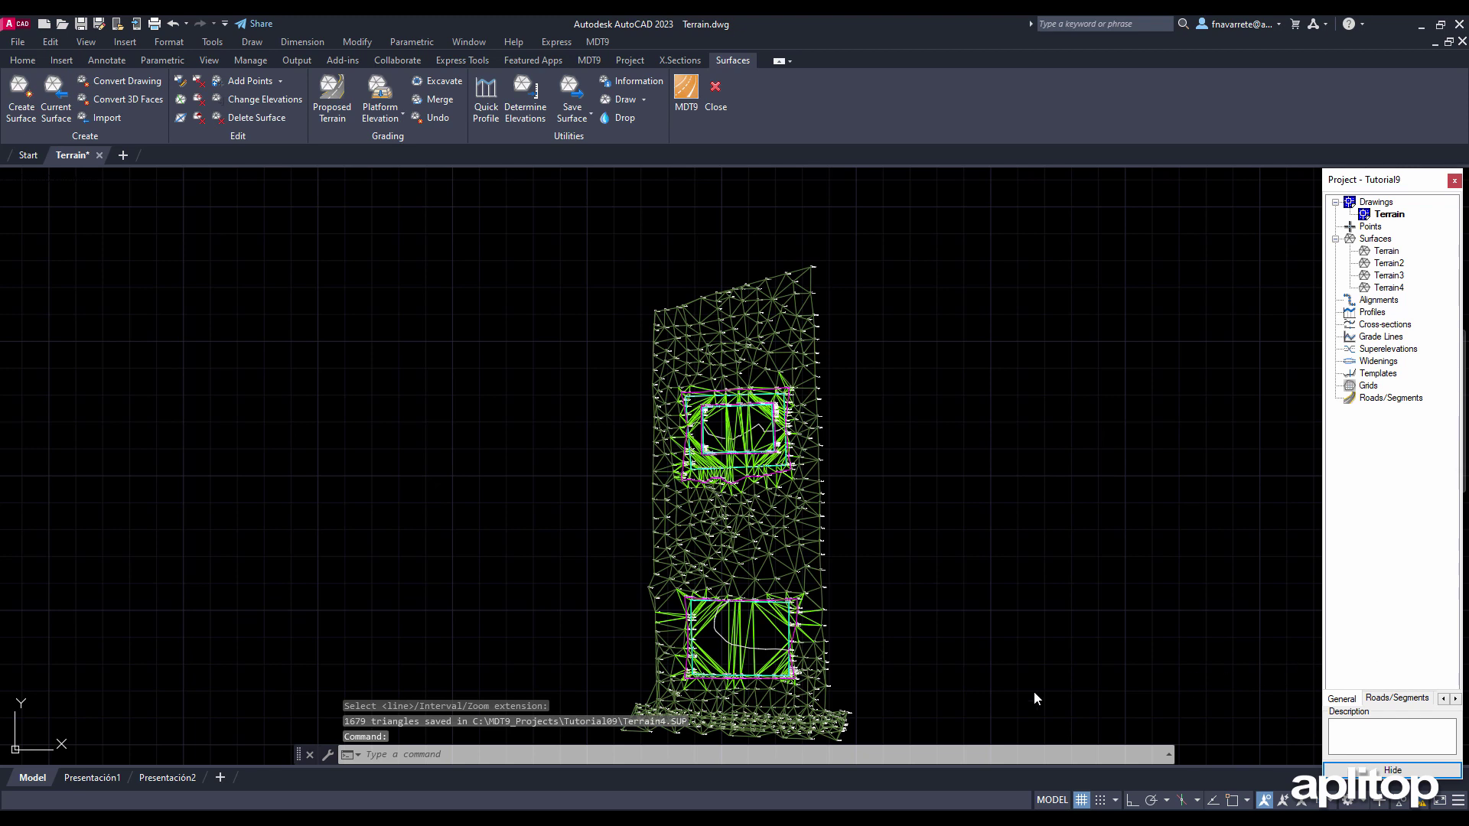
{"action": "scroll", "coordinate": [769, 711], "scroll_direction": "up", "scroll_amount": 6}
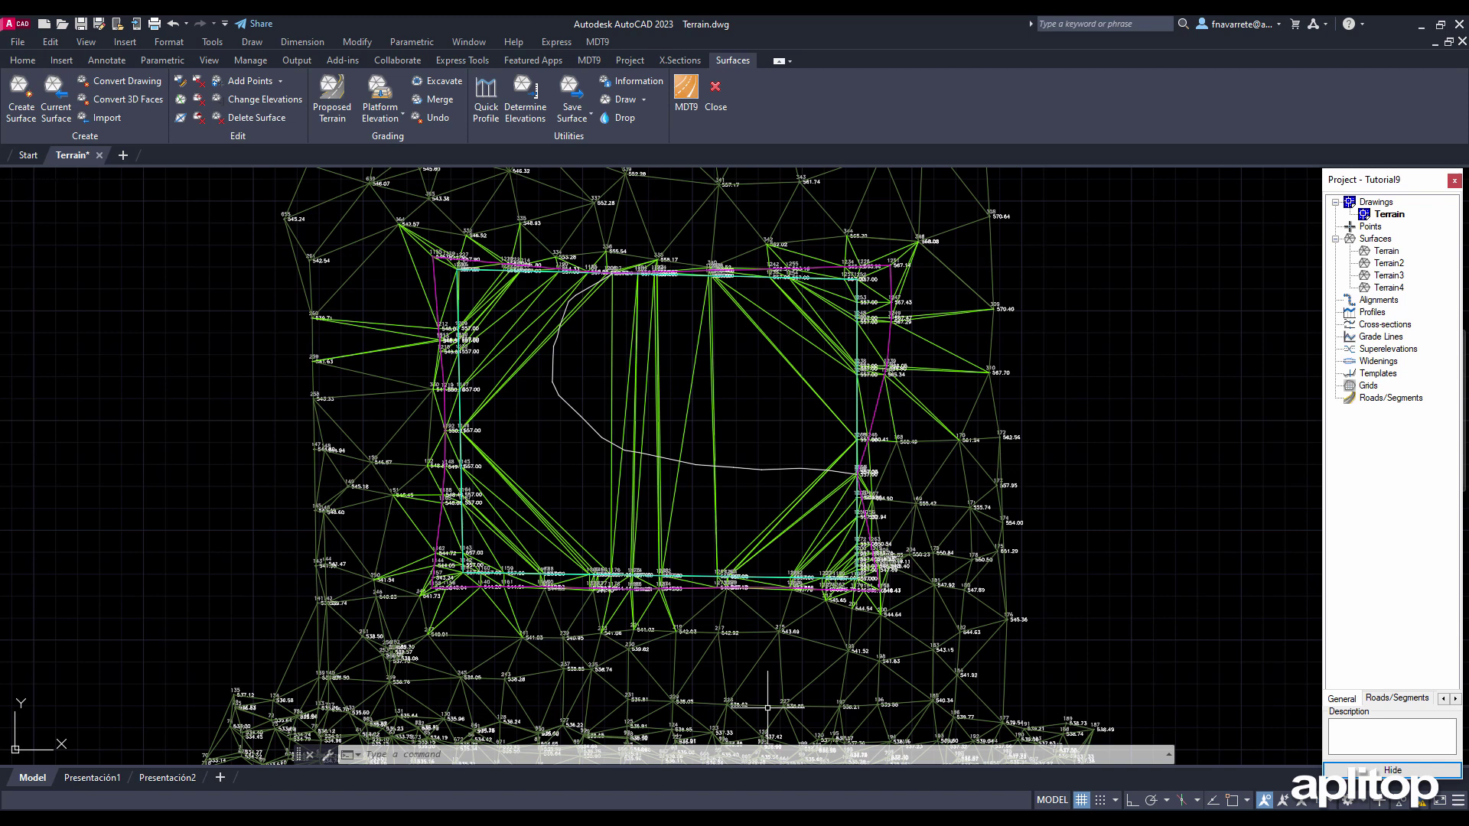
{"action": "scroll", "coordinate": [678, 346], "scroll_direction": "down", "scroll_amount": 4}
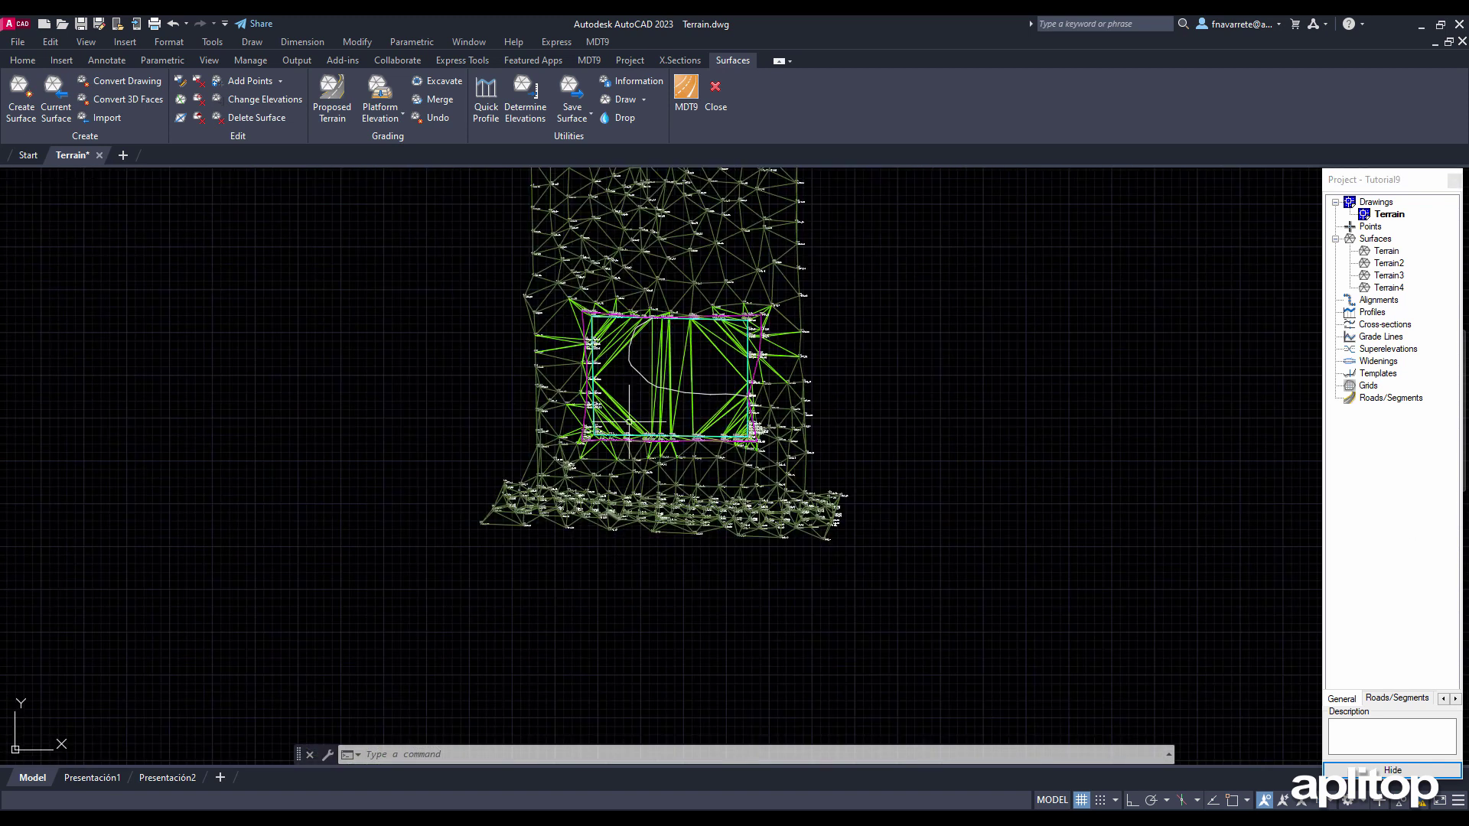
Fill the inner northern platform up to elevation 575 with the Water01.jpg material applied, producing the proposed surface Terrain5
{"action": "middle_click_drag", "start_coordinate": [636, 332], "coordinate": [628, 633]}
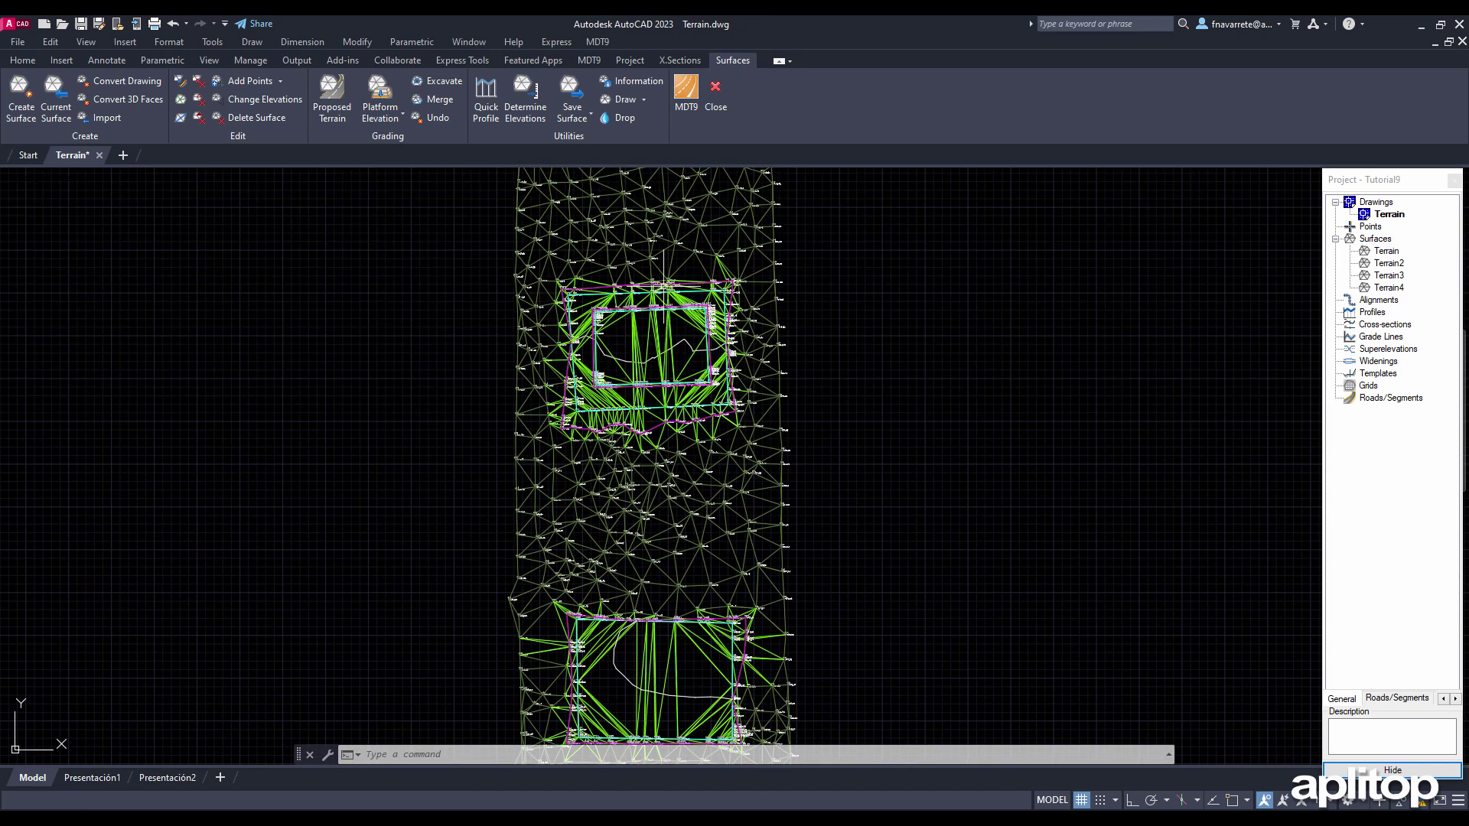
{"action": "scroll", "coordinate": [658, 287], "scroll_direction": "up", "scroll_amount": 2}
{"action": "scroll", "coordinate": [660, 248], "scroll_direction": "up", "scroll_amount": 2}
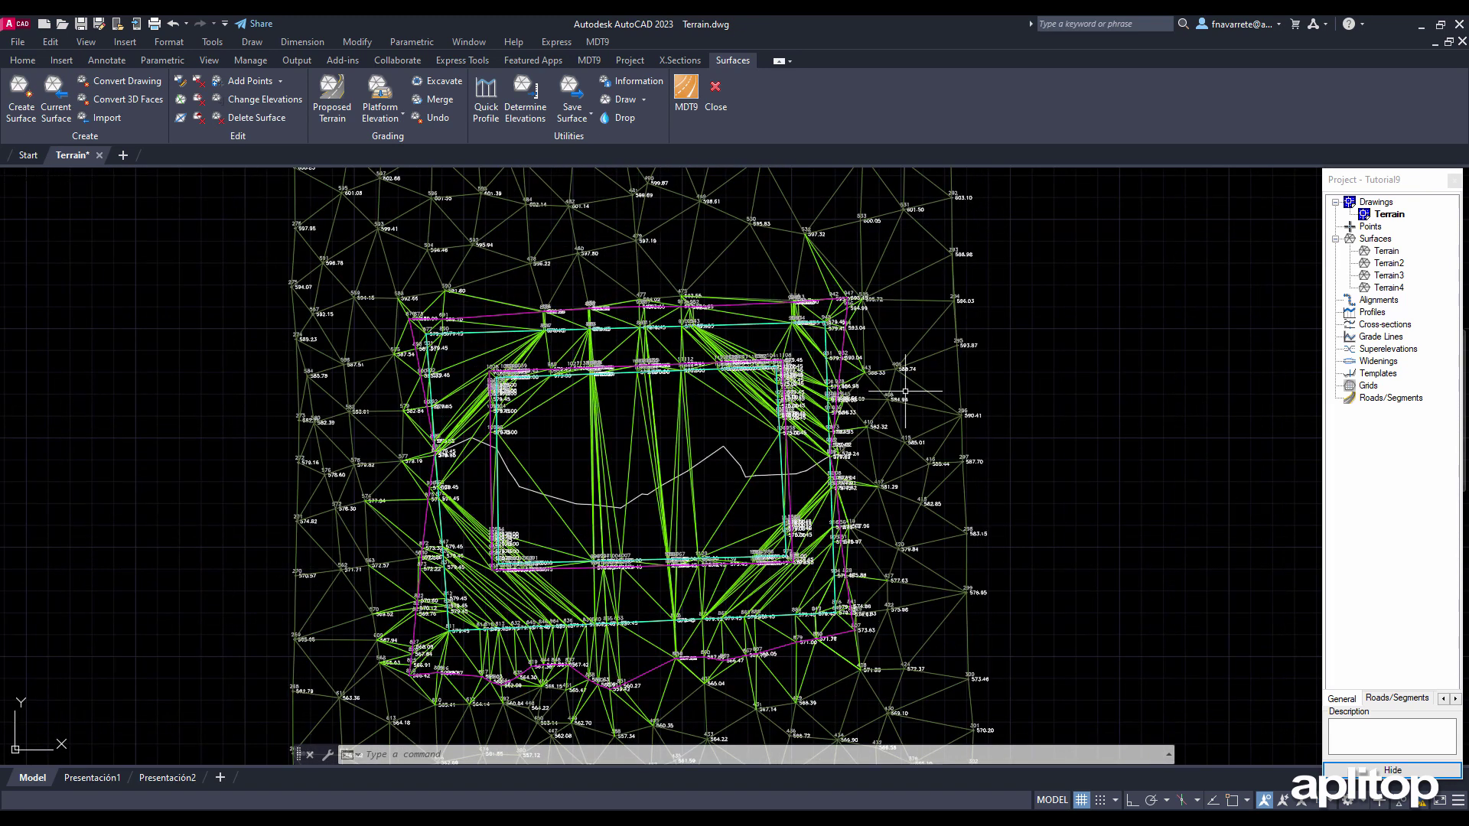
{"action": "left_click", "coordinate": [402, 123]}
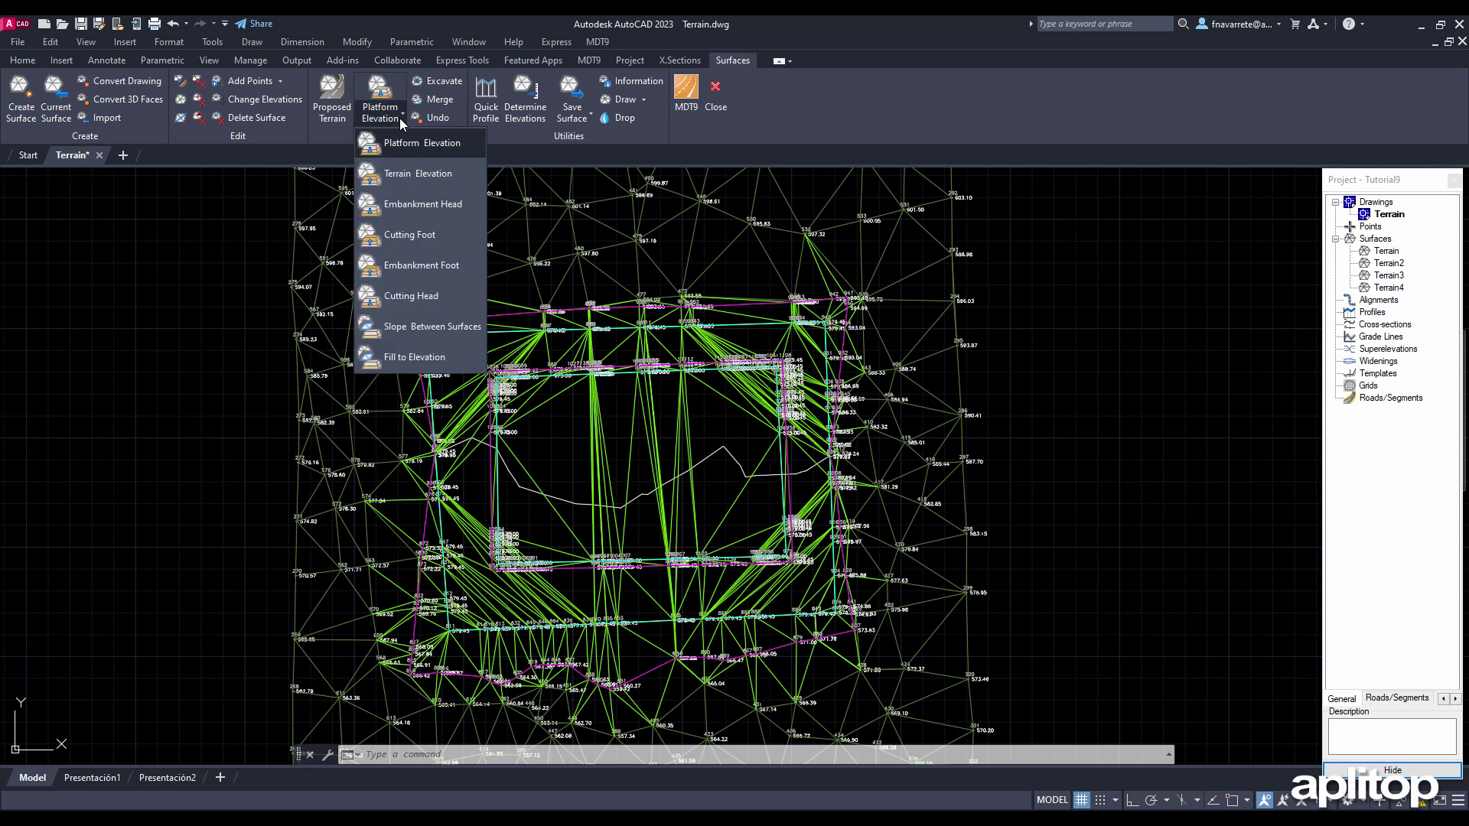
{"action": "left_click", "coordinate": [417, 360]}
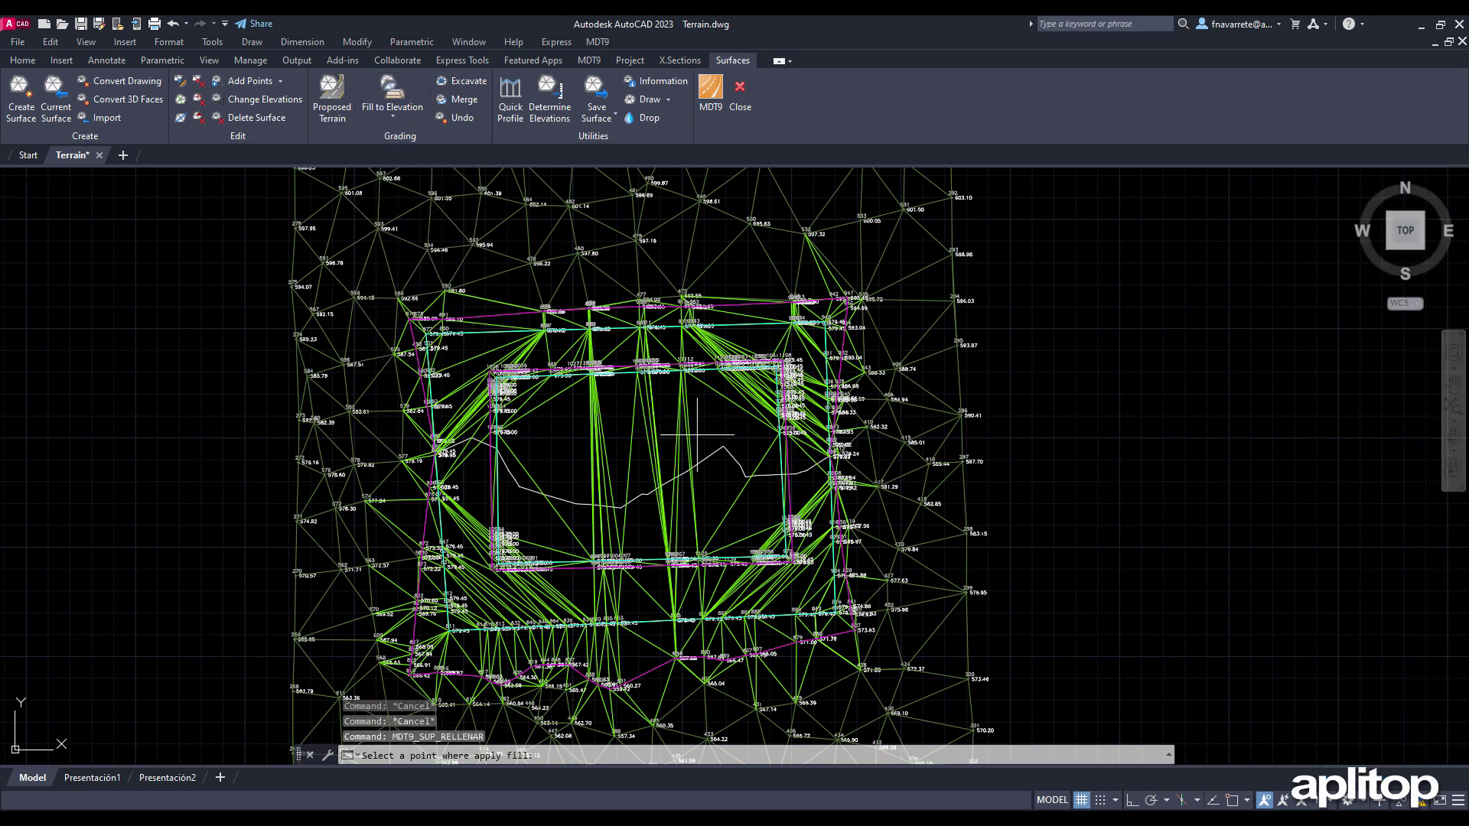
{"action": "left_click", "coordinate": [696, 458]}
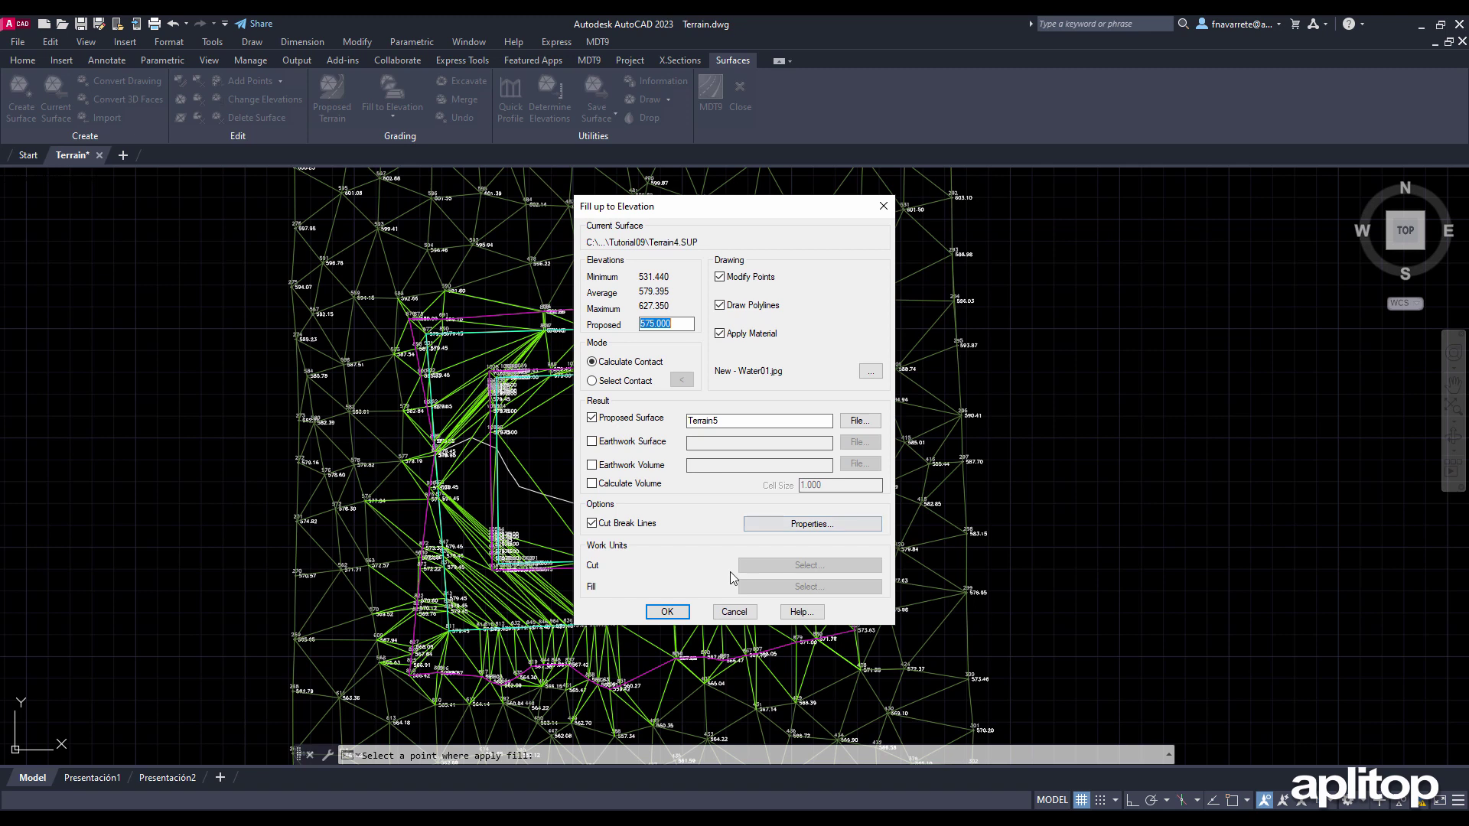
{"action": "left_click", "coordinate": [666, 612]}
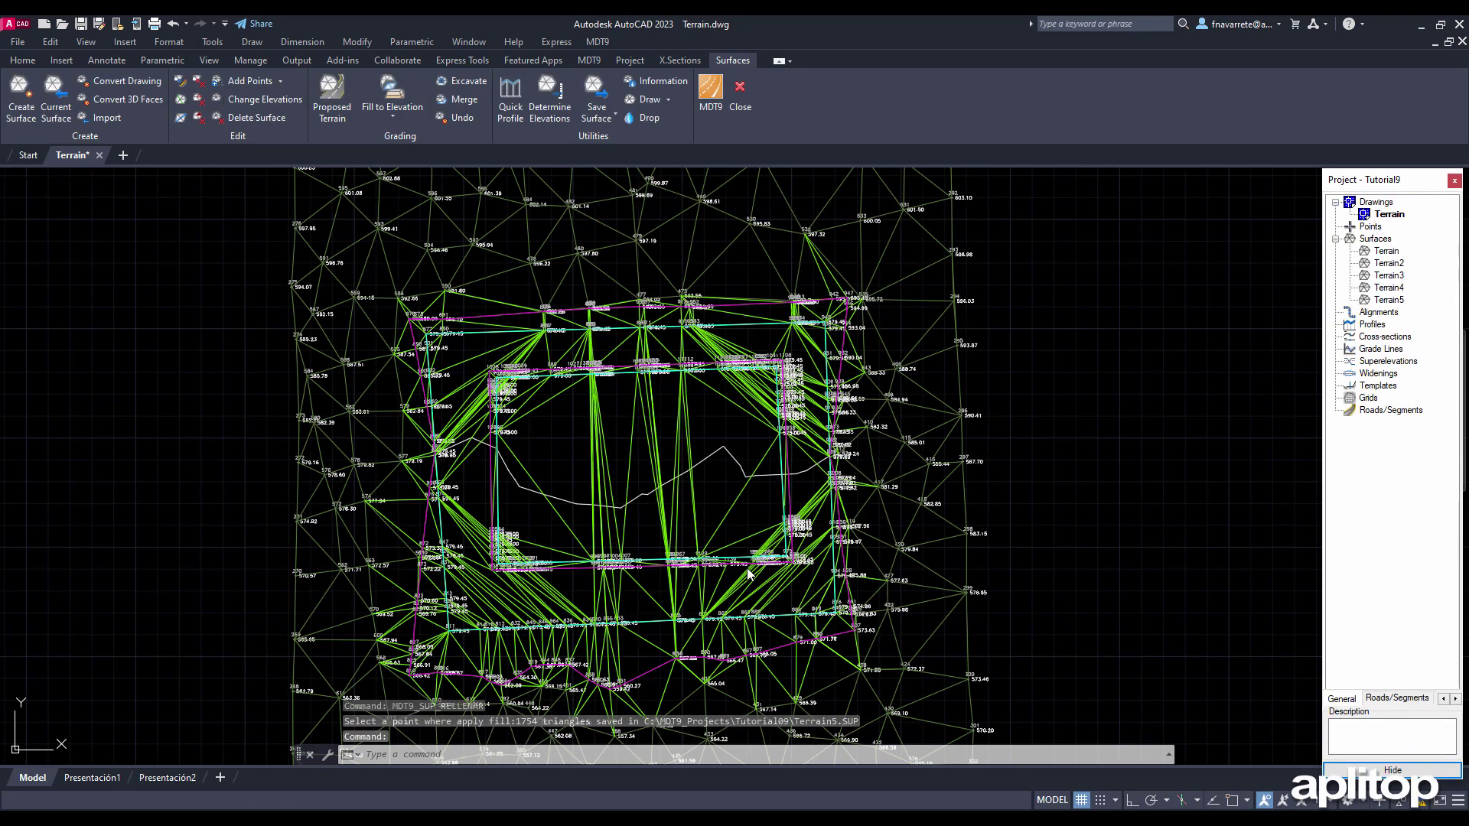
Start a Route by Terrain 3D view of the Terrain5 surface
{"action": "left_click", "coordinate": [588, 61]}
{"action": "left_click", "coordinate": [635, 93]}
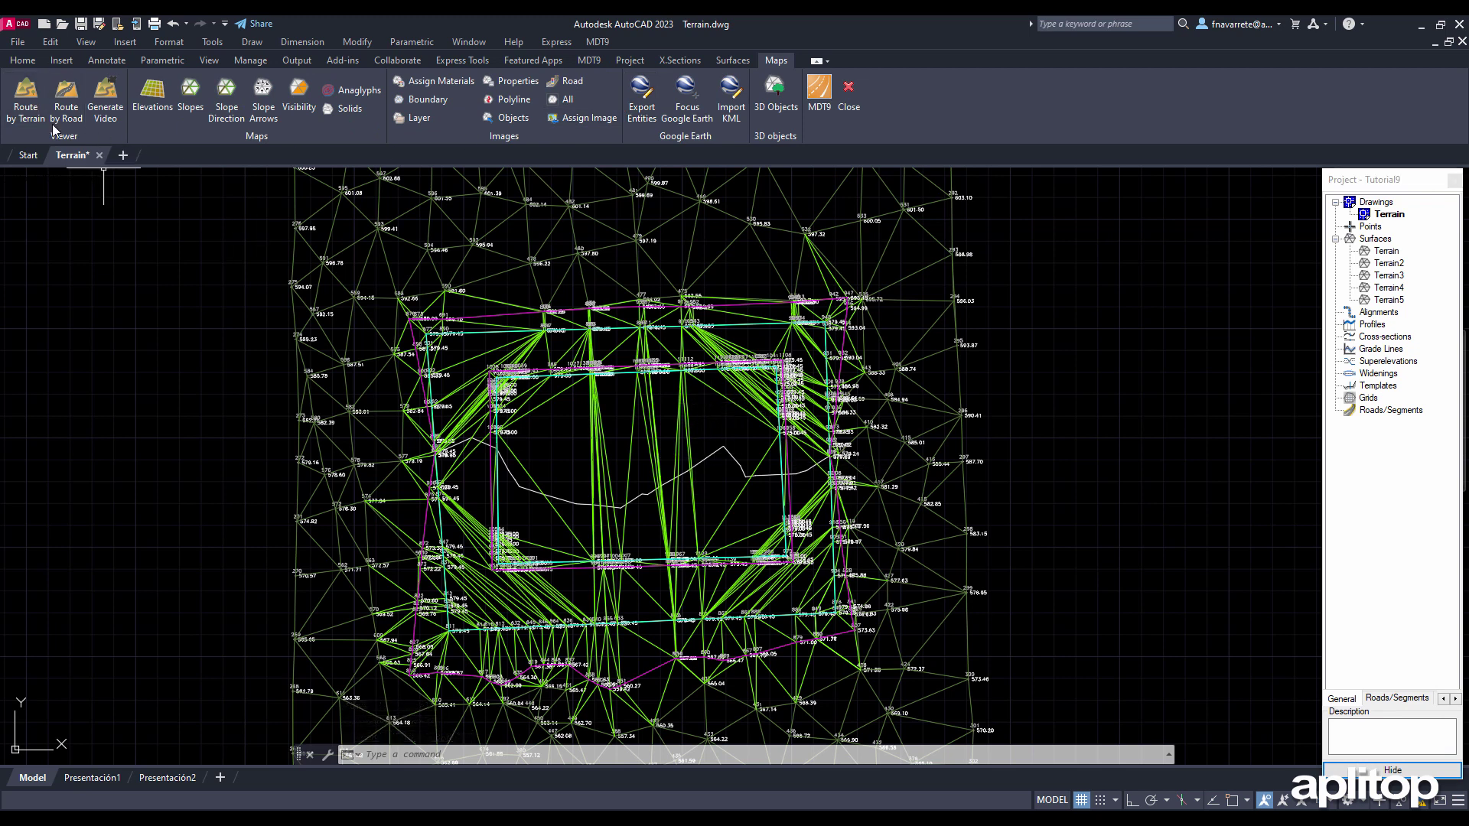
{"action": "left_click", "coordinate": [26, 95]}
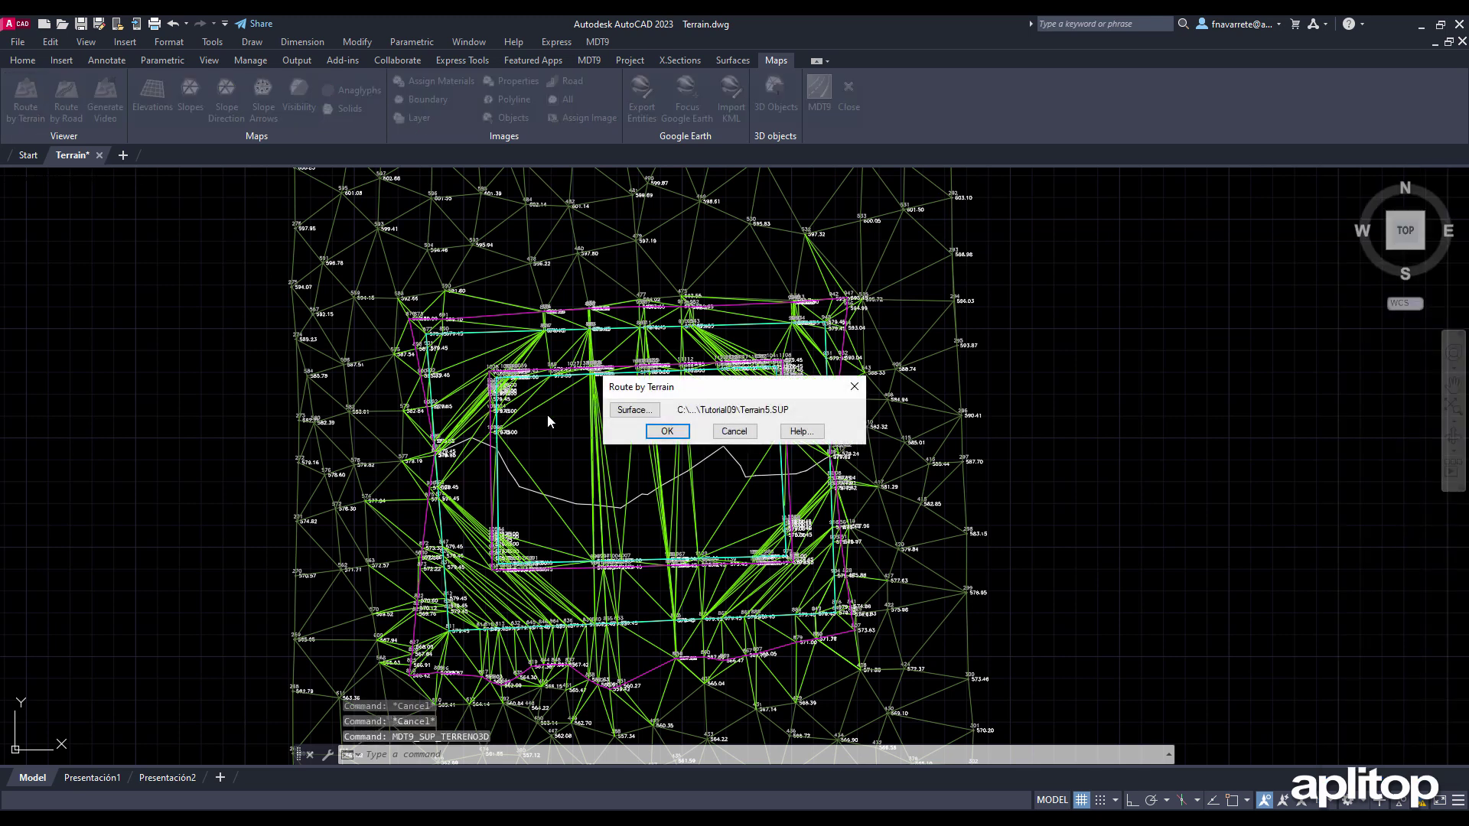